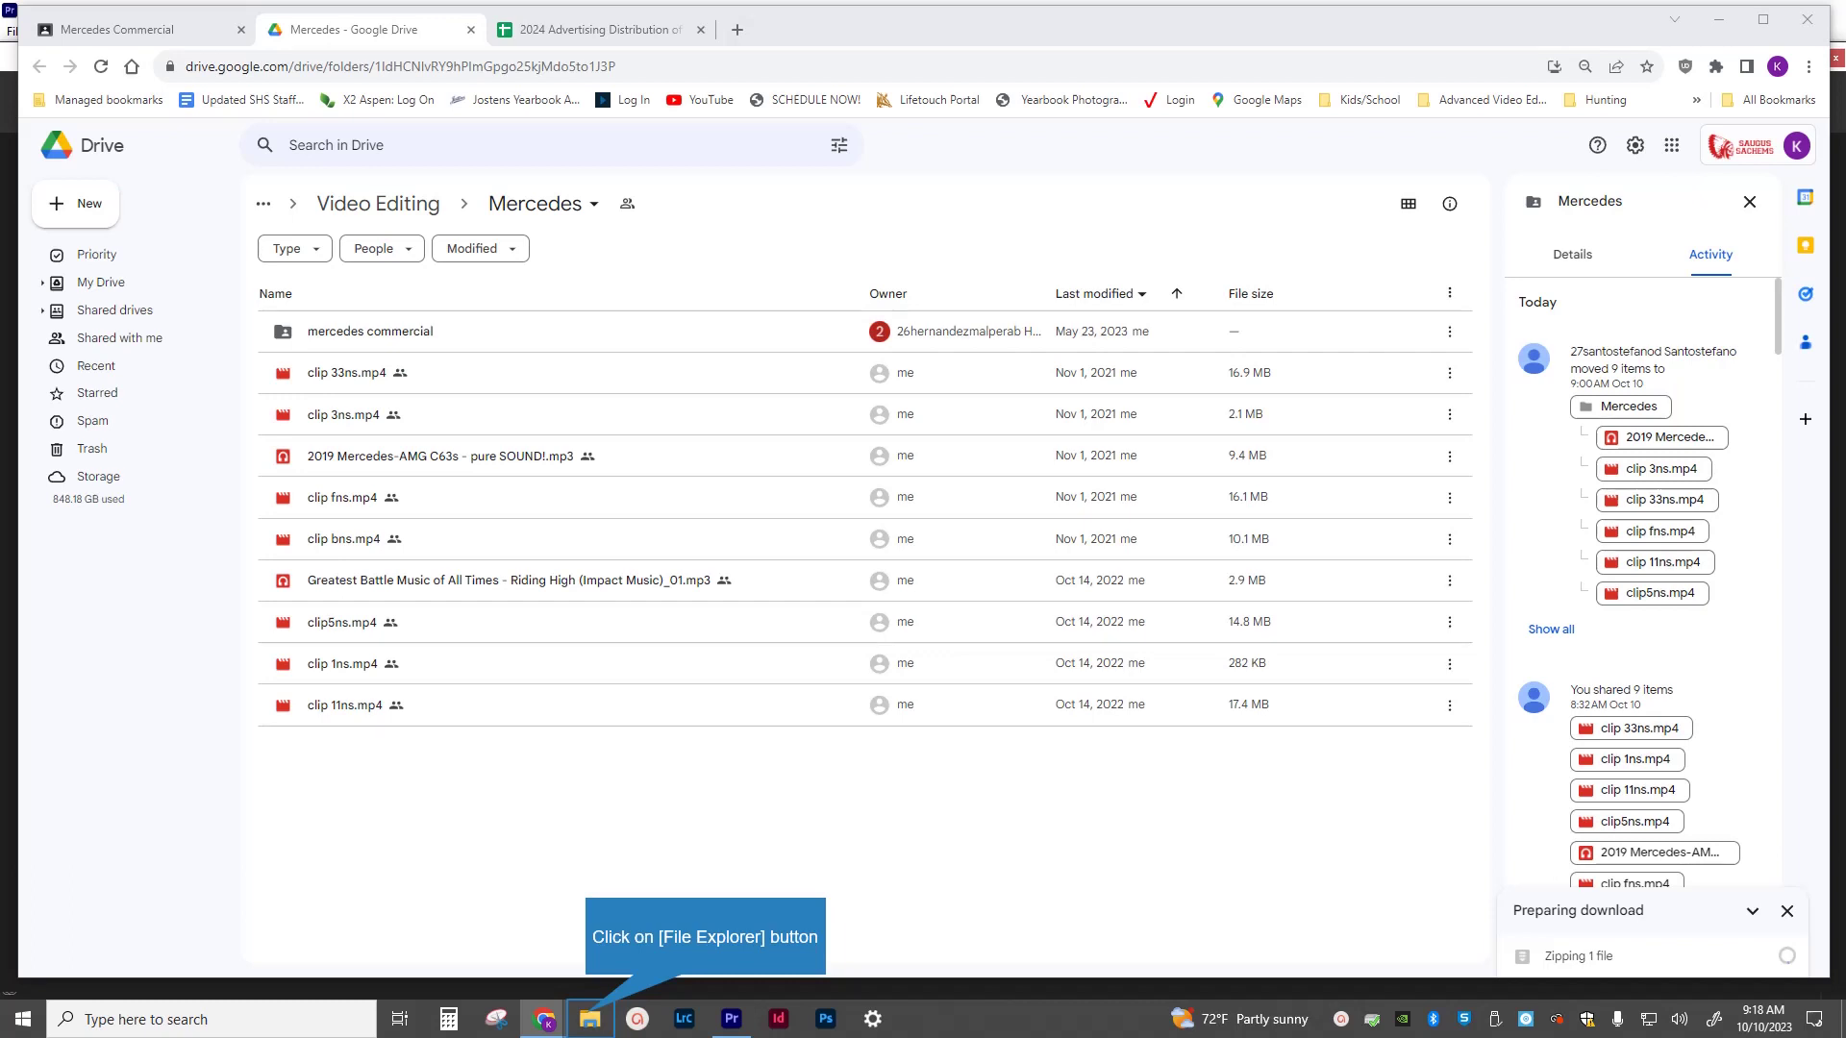
# Save the Mercedes zip from Chrome into the user's Downloads folder.
pyautogui.click(591, 1019)
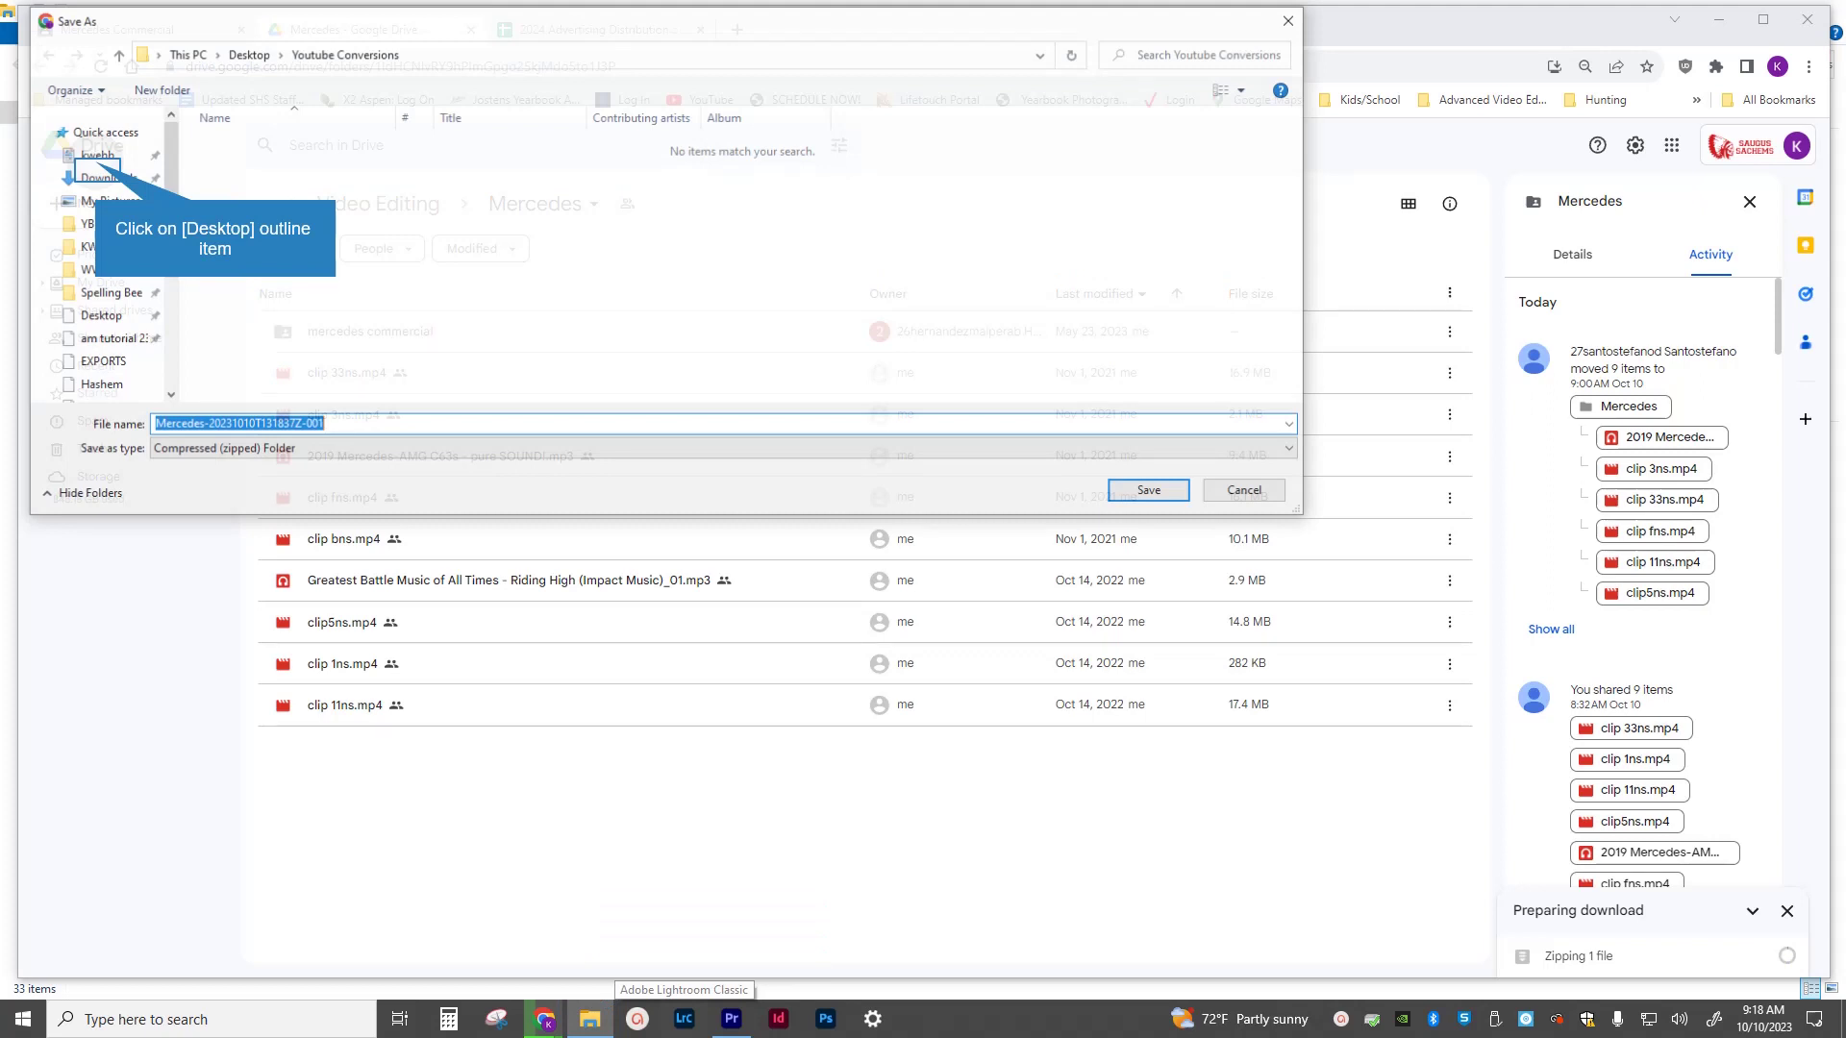
pyautogui.click(95, 159)
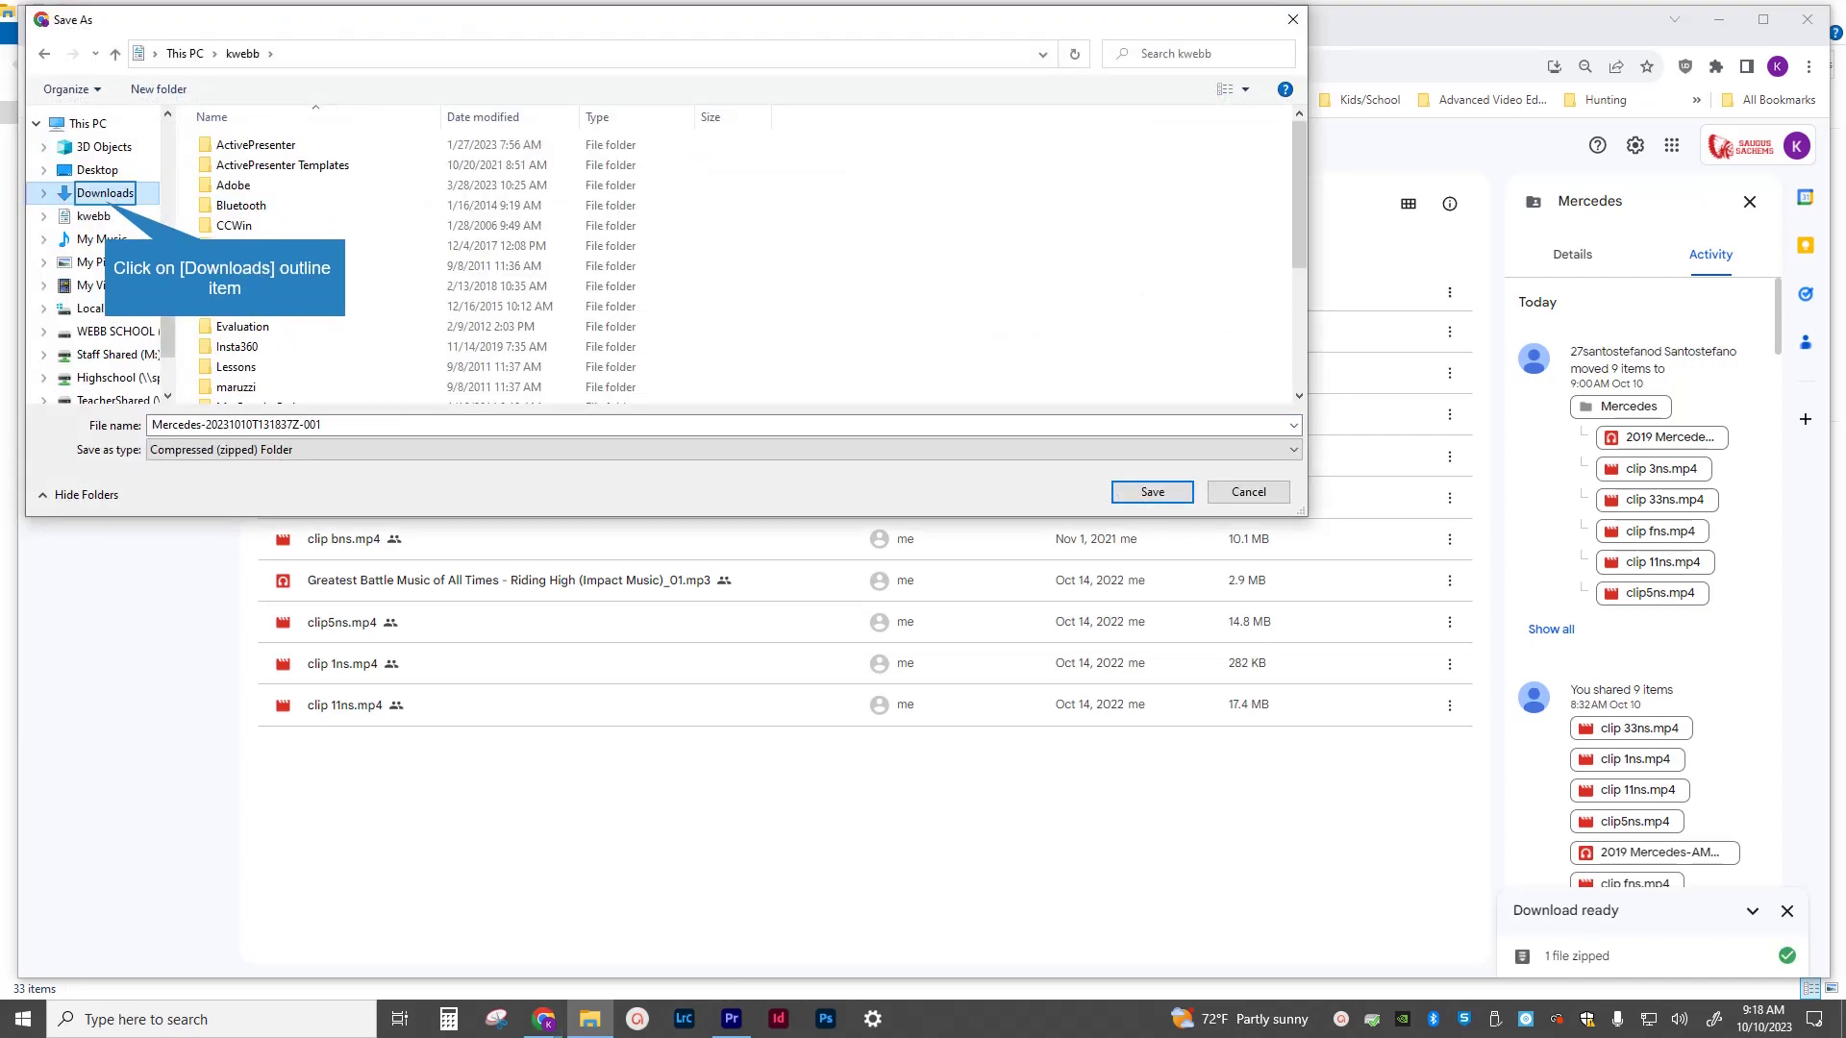
pyautogui.click(105, 192)
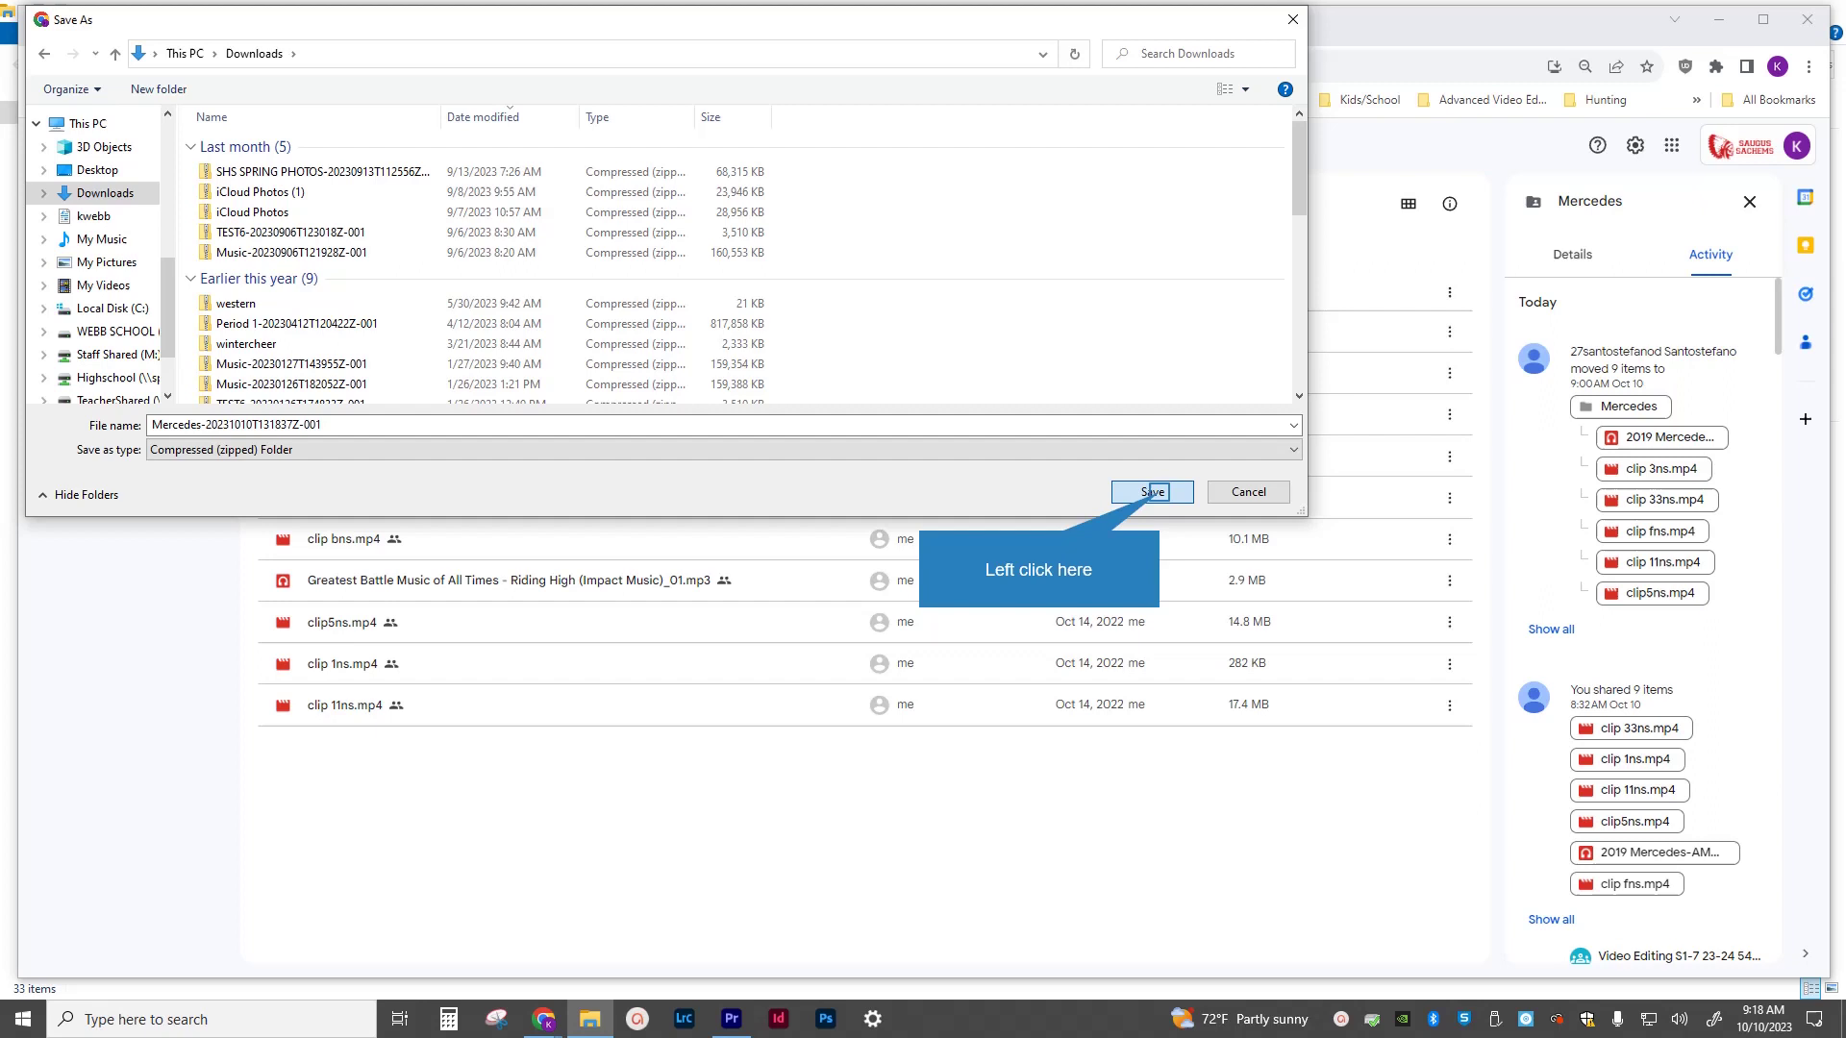
pyautogui.click(1159, 492)
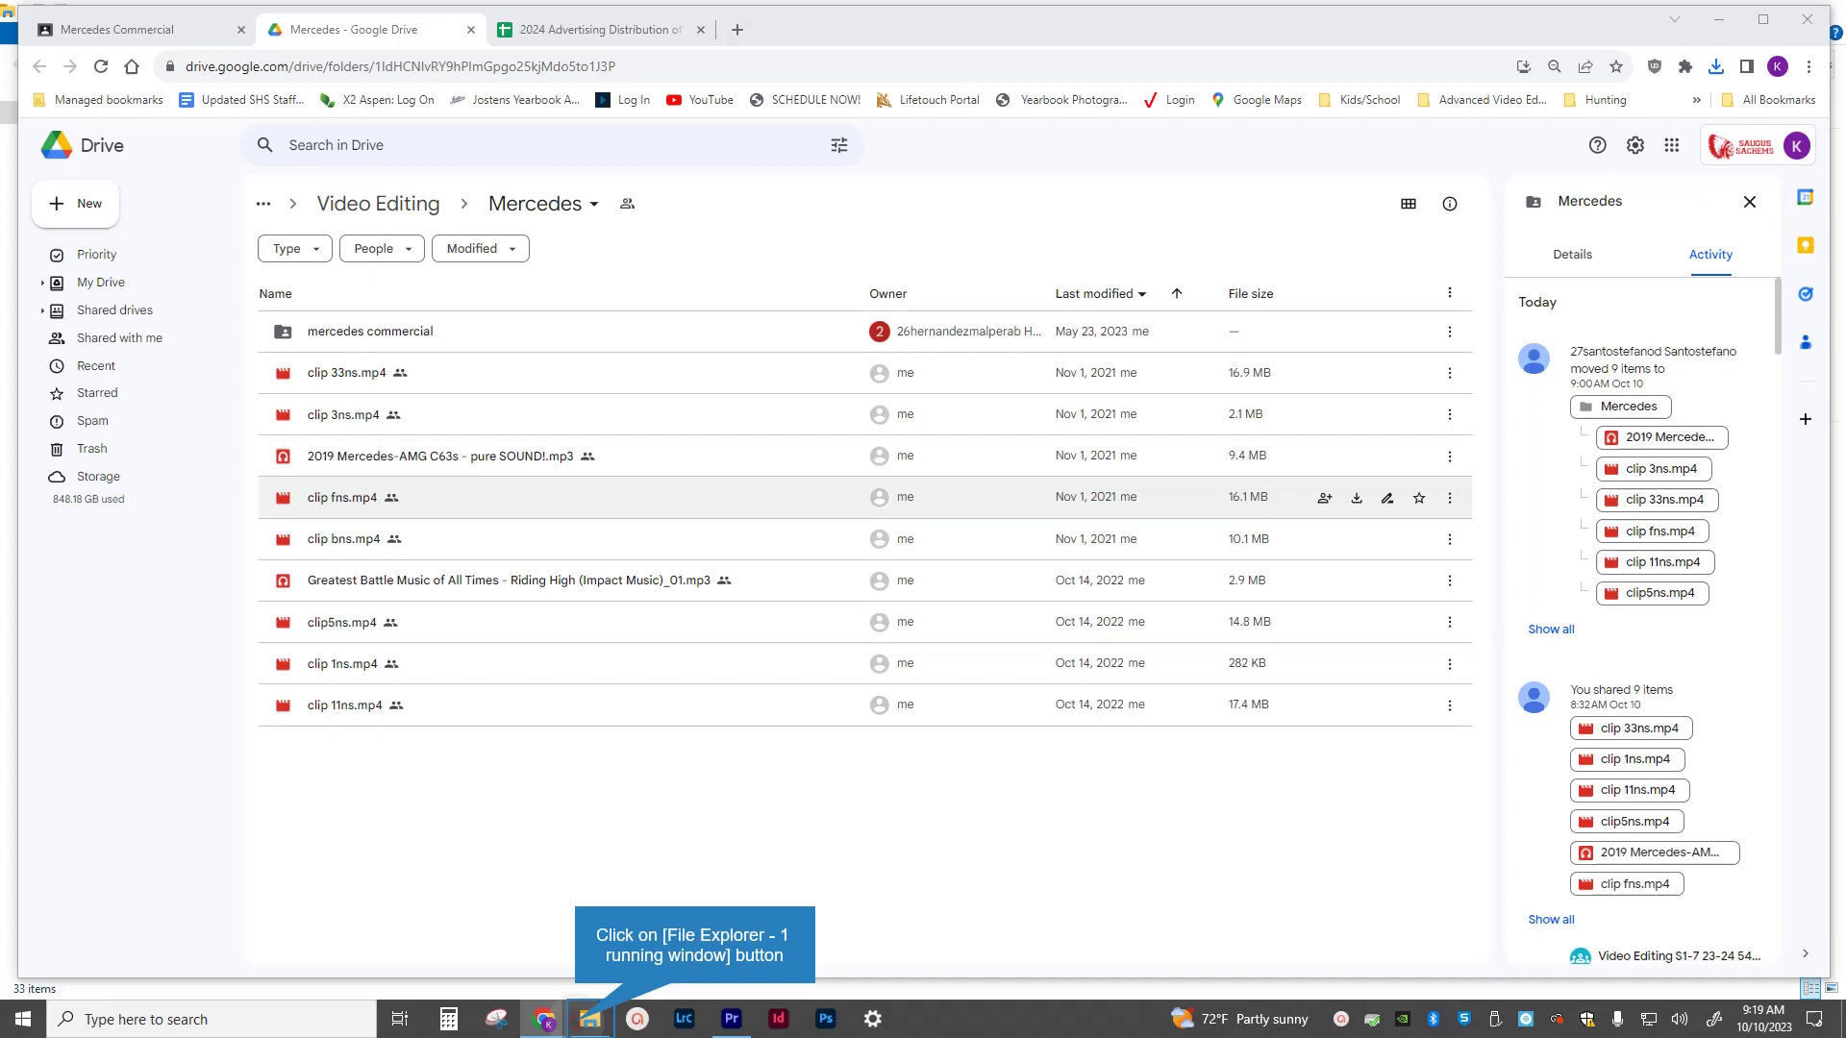
# Extract the Mercedes zip from Downloads to the Desktop using Extract All.
pyautogui.click(589, 1019)
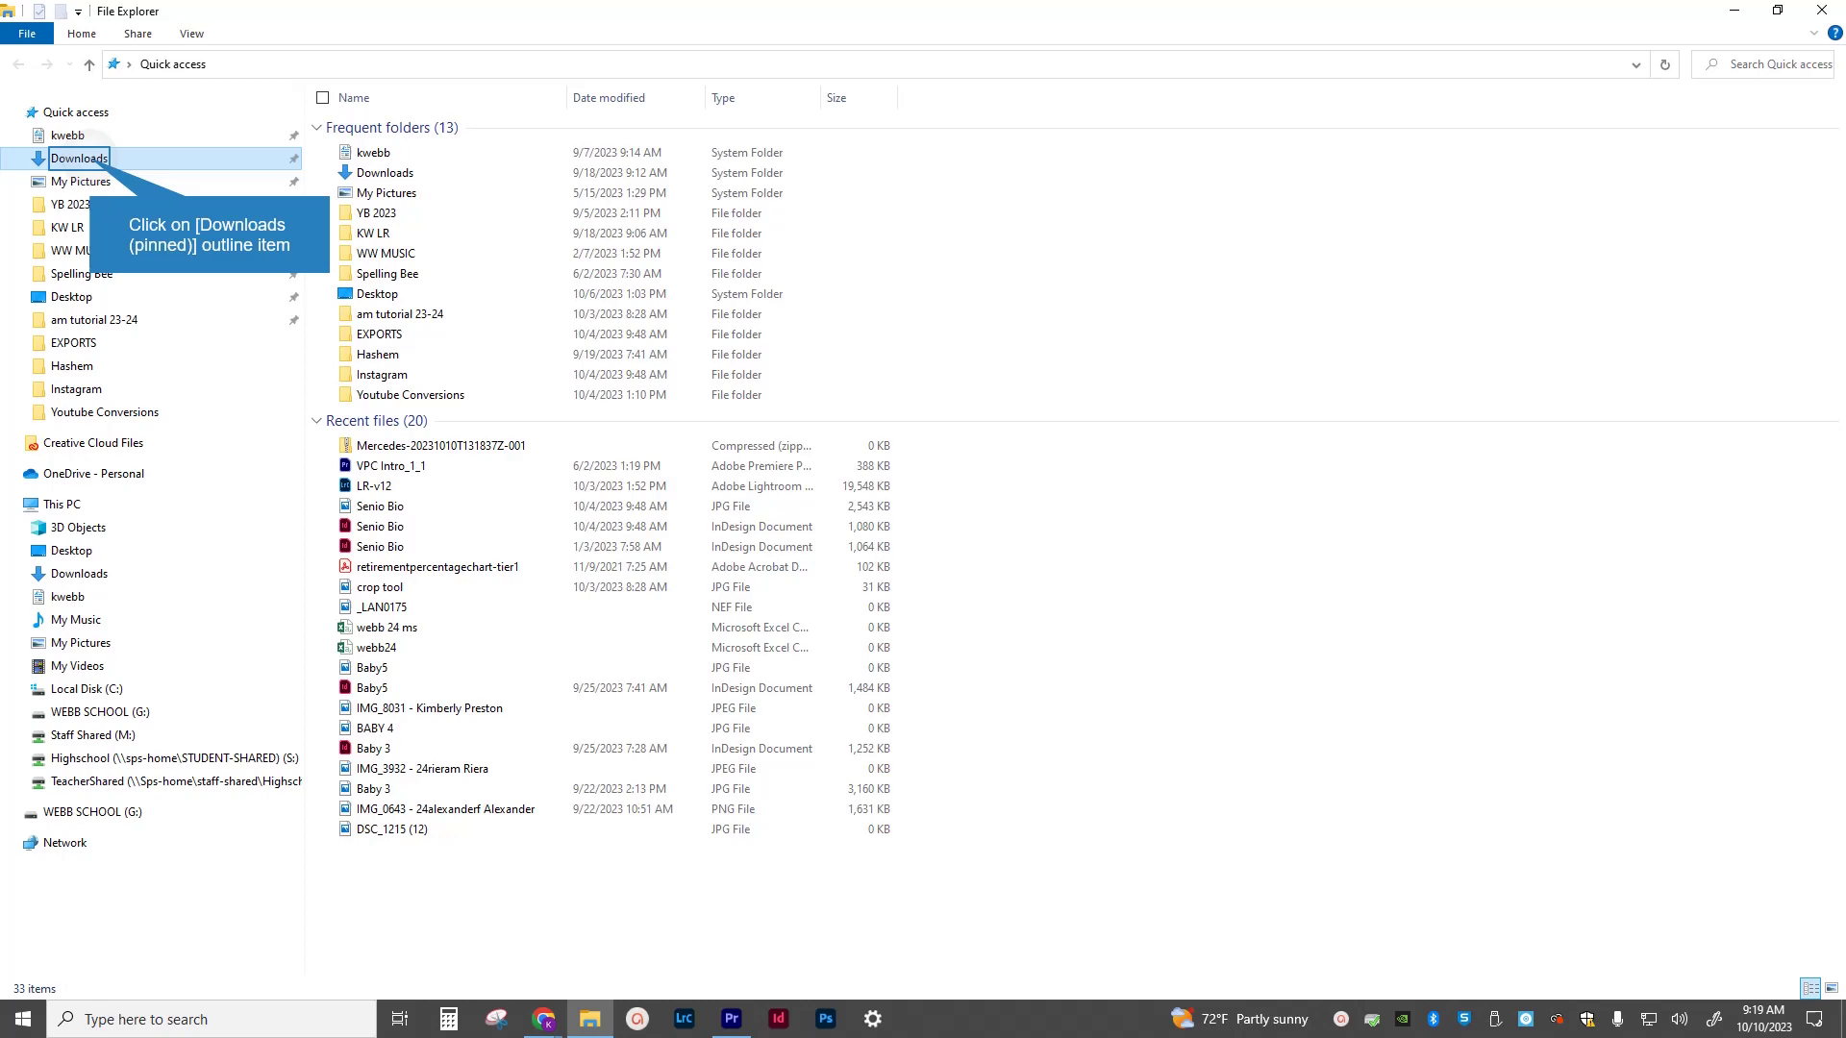
pyautogui.click(86, 158)
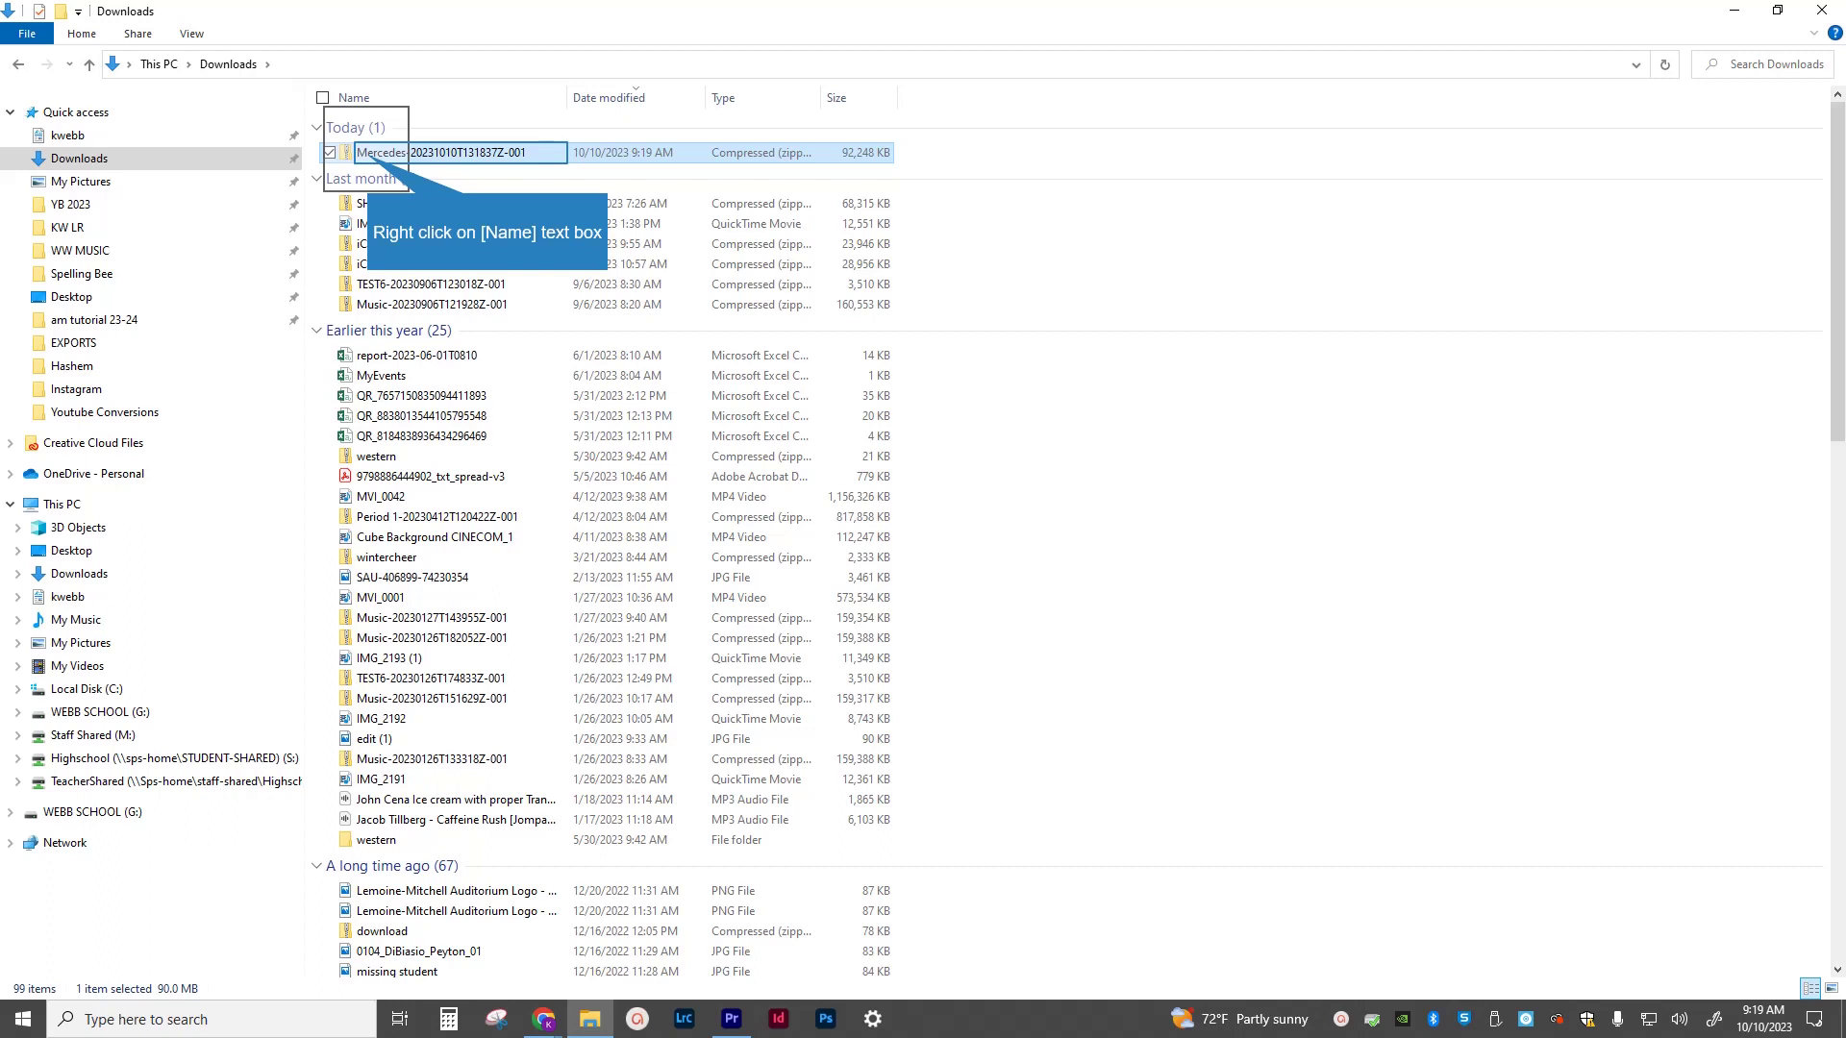
pyautogui.rightClick(368, 154)
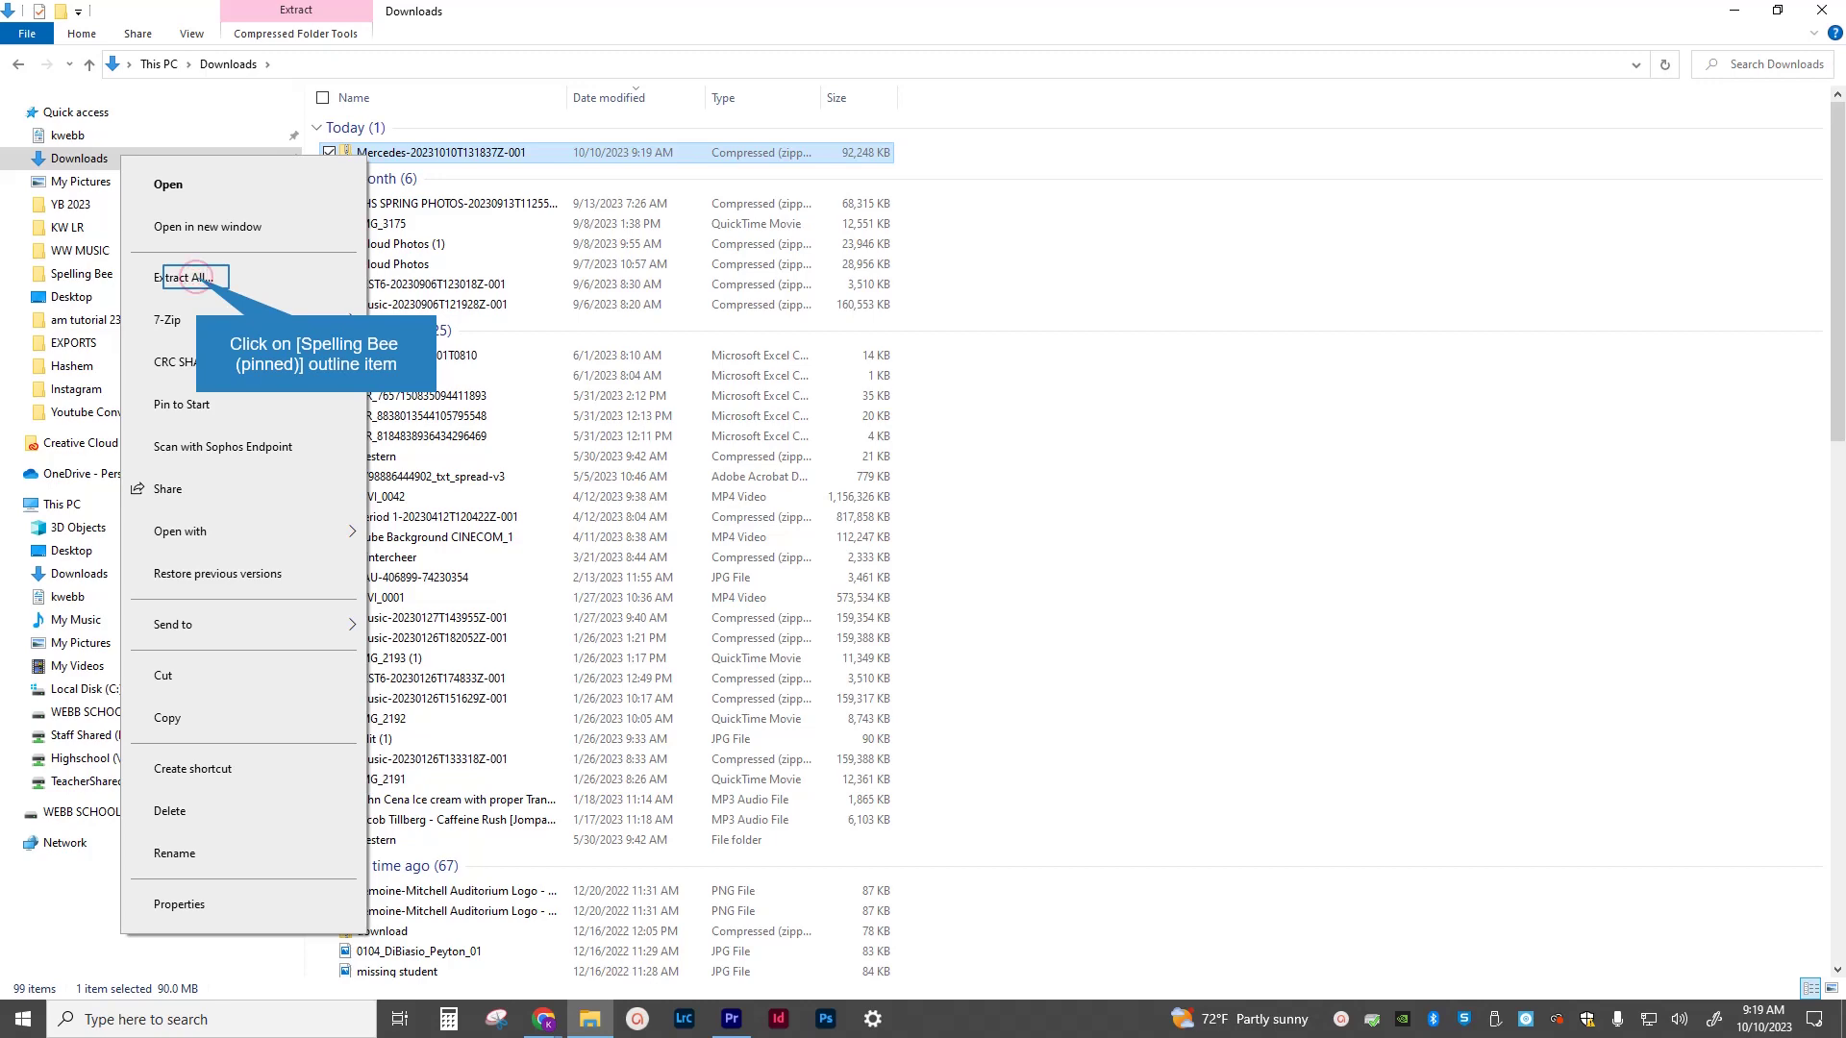
pyautogui.click(197, 278)
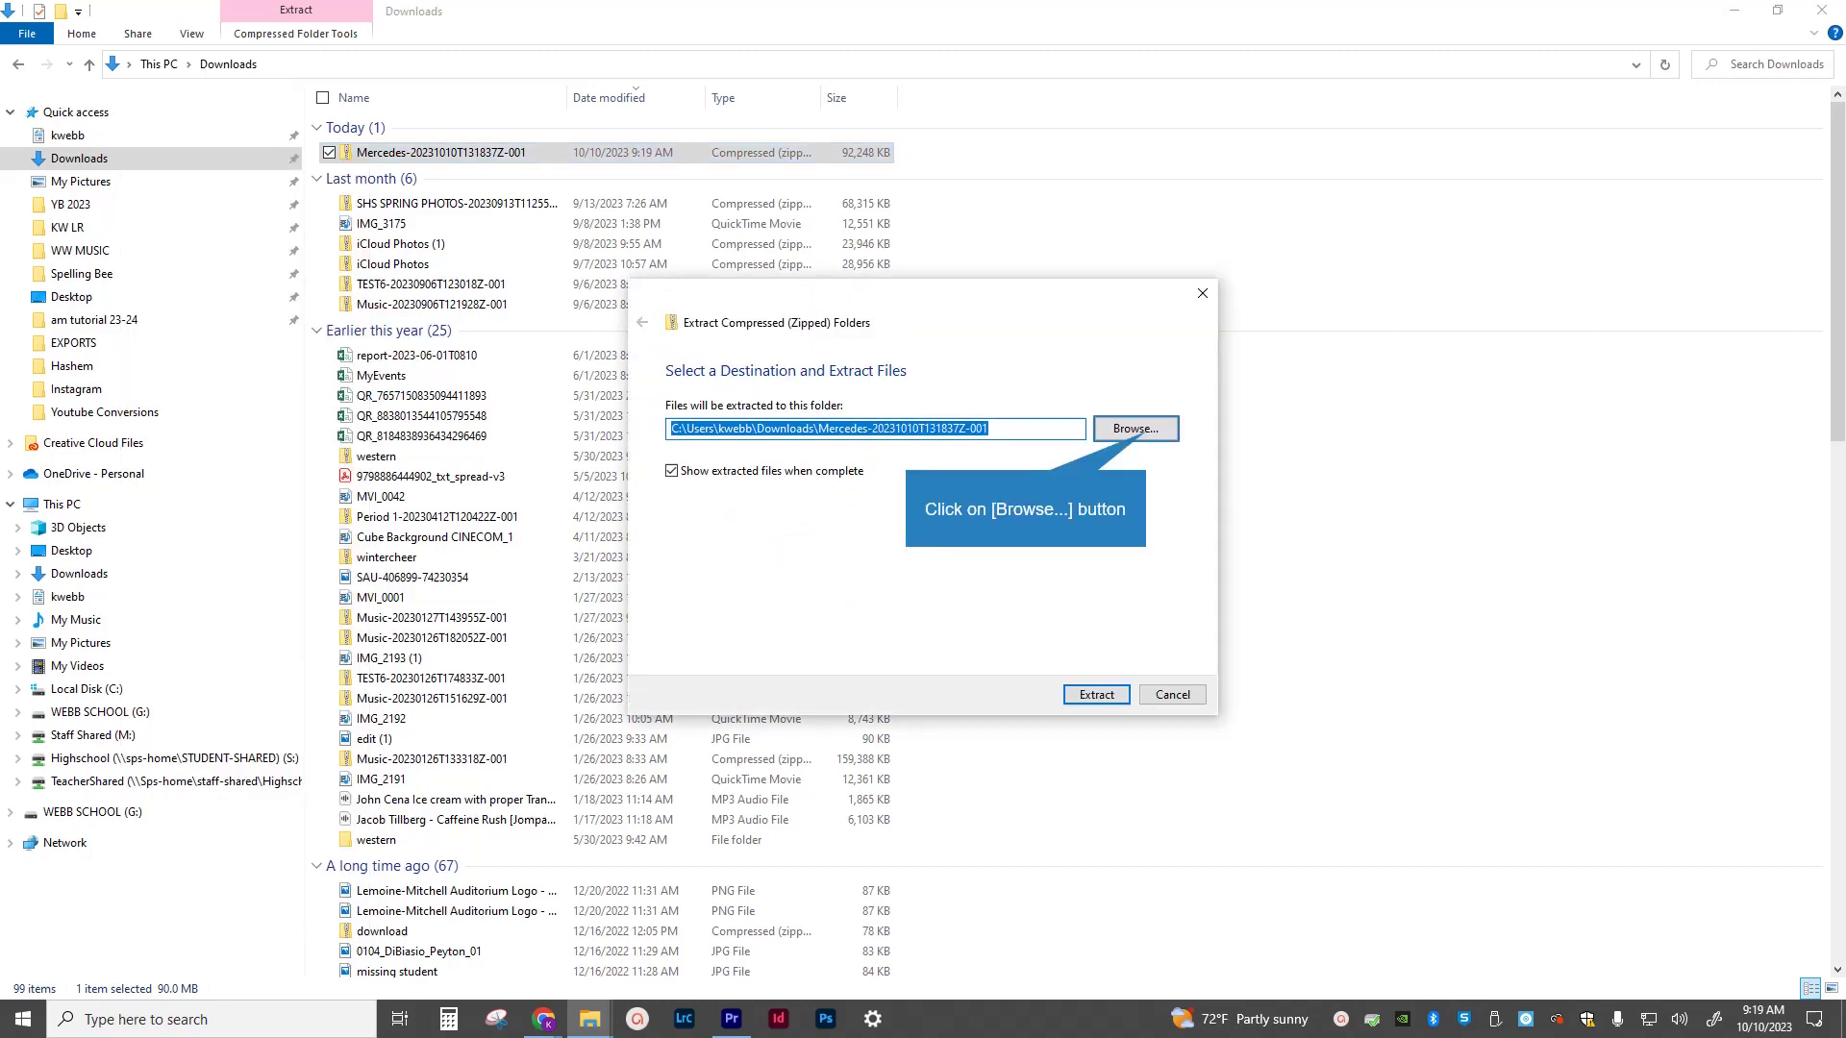
pyautogui.click(1135, 429)
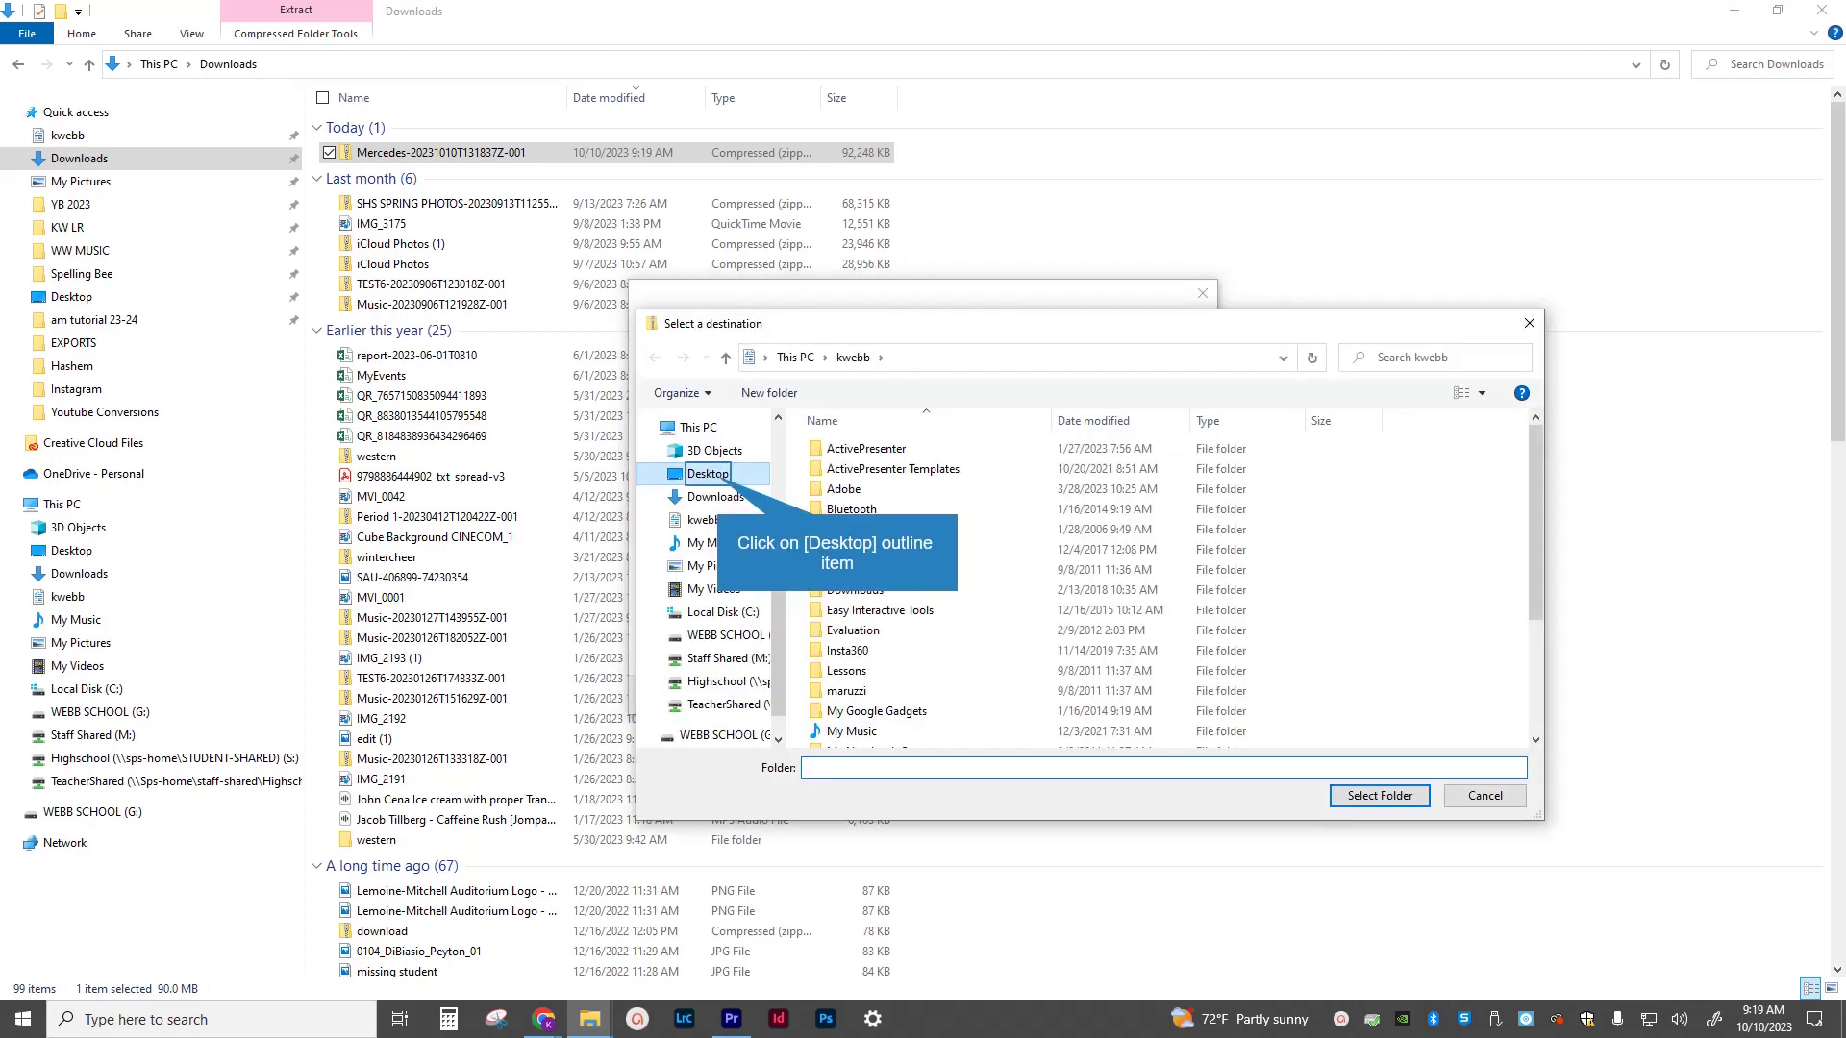
pyautogui.click(707, 473)
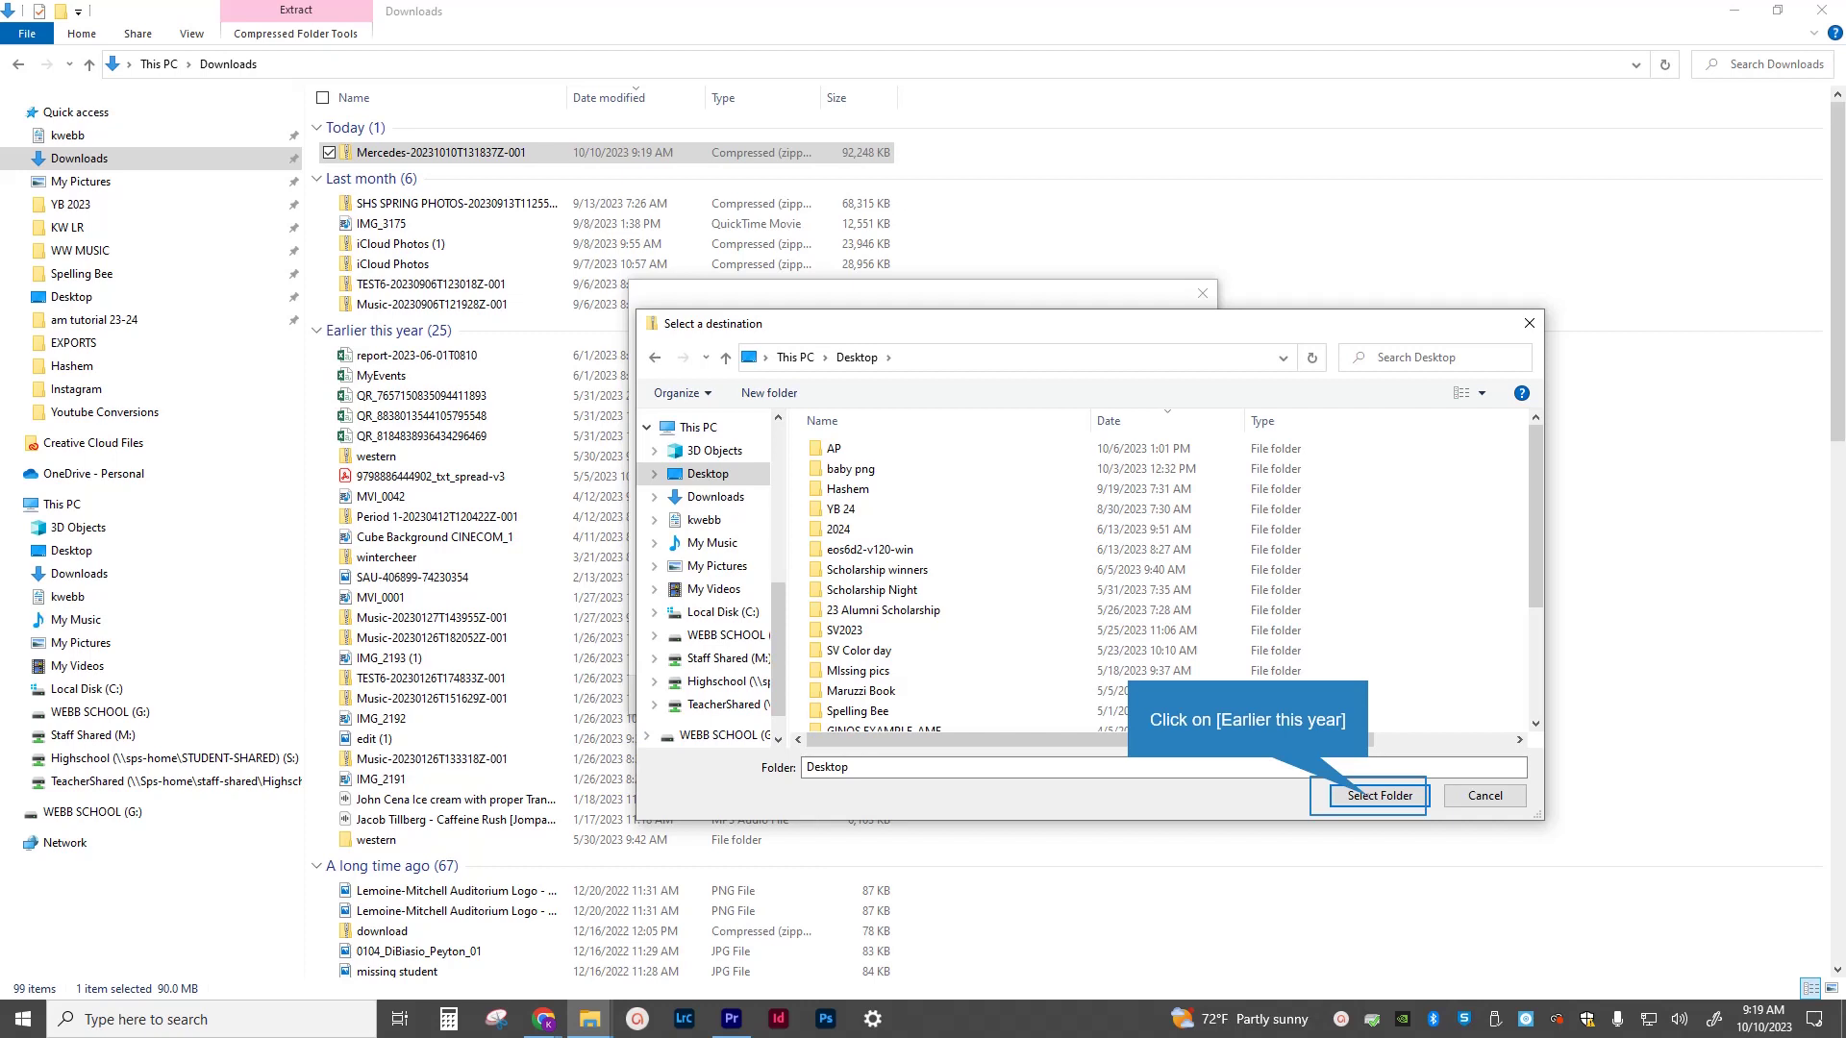
pyautogui.click(1379, 796)
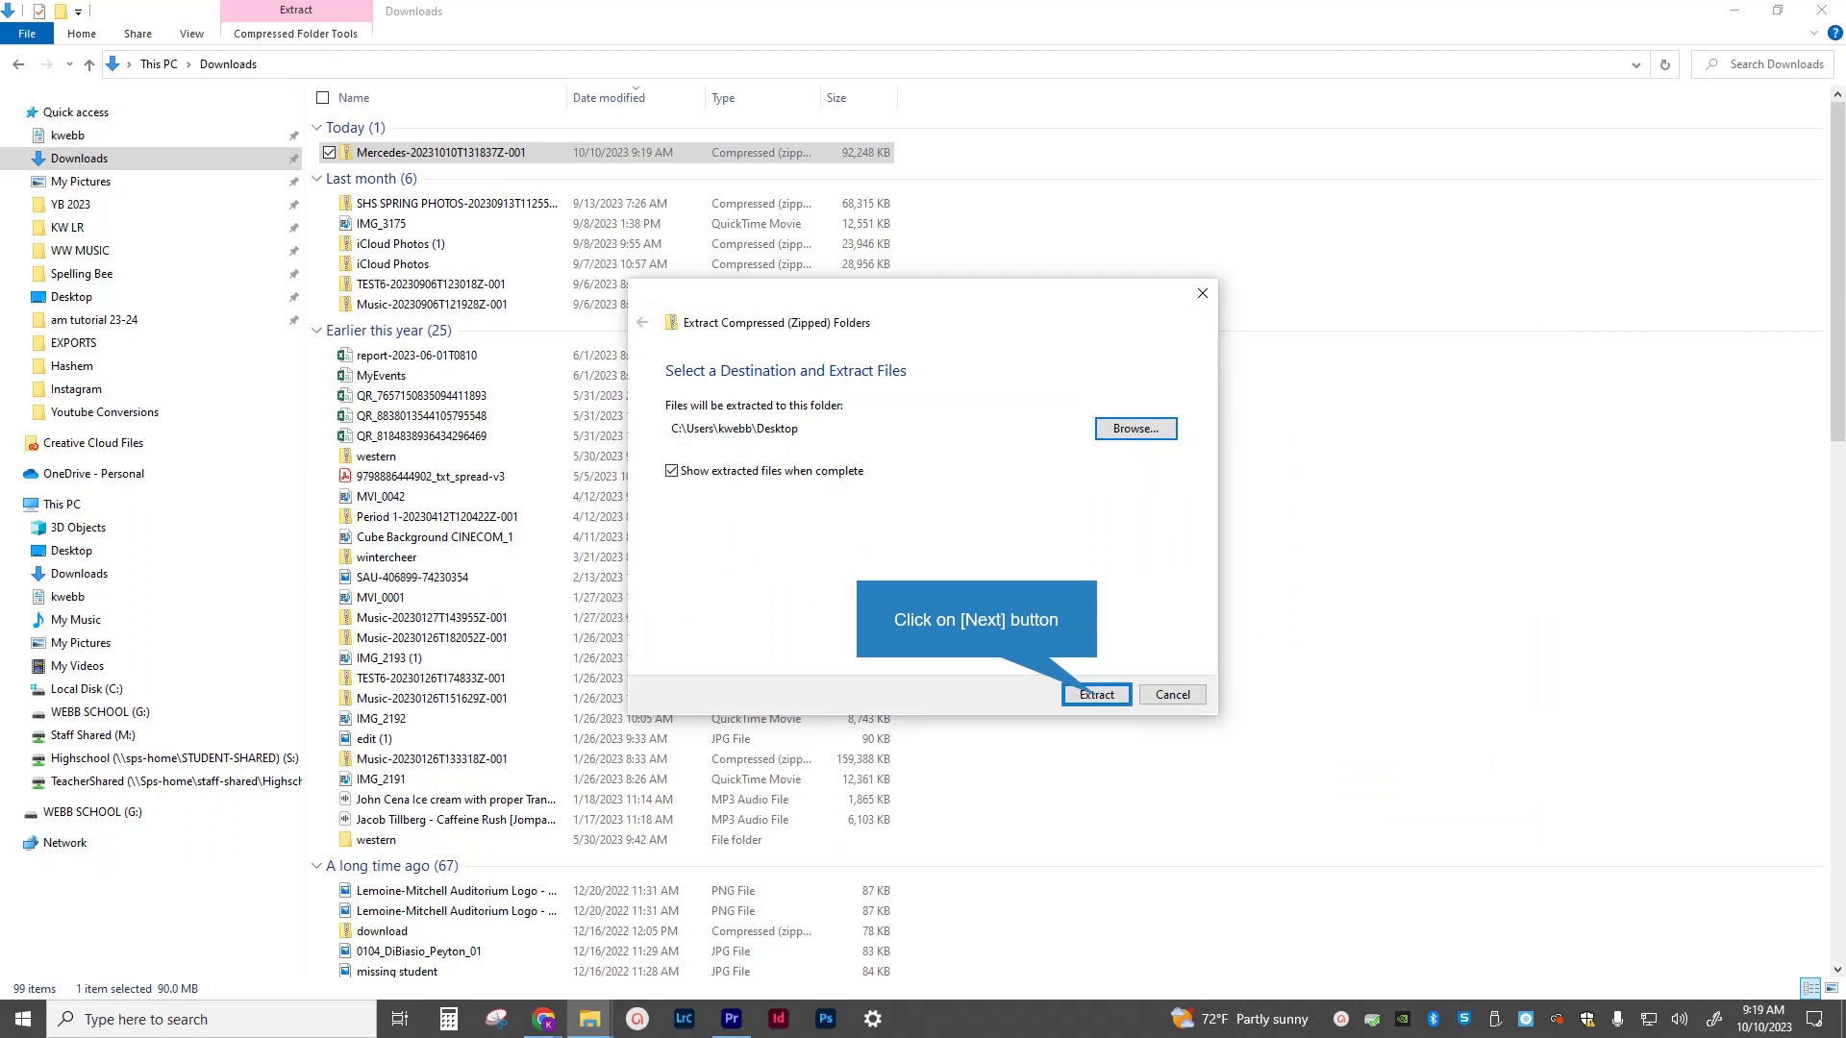
pyautogui.click(1096, 694)
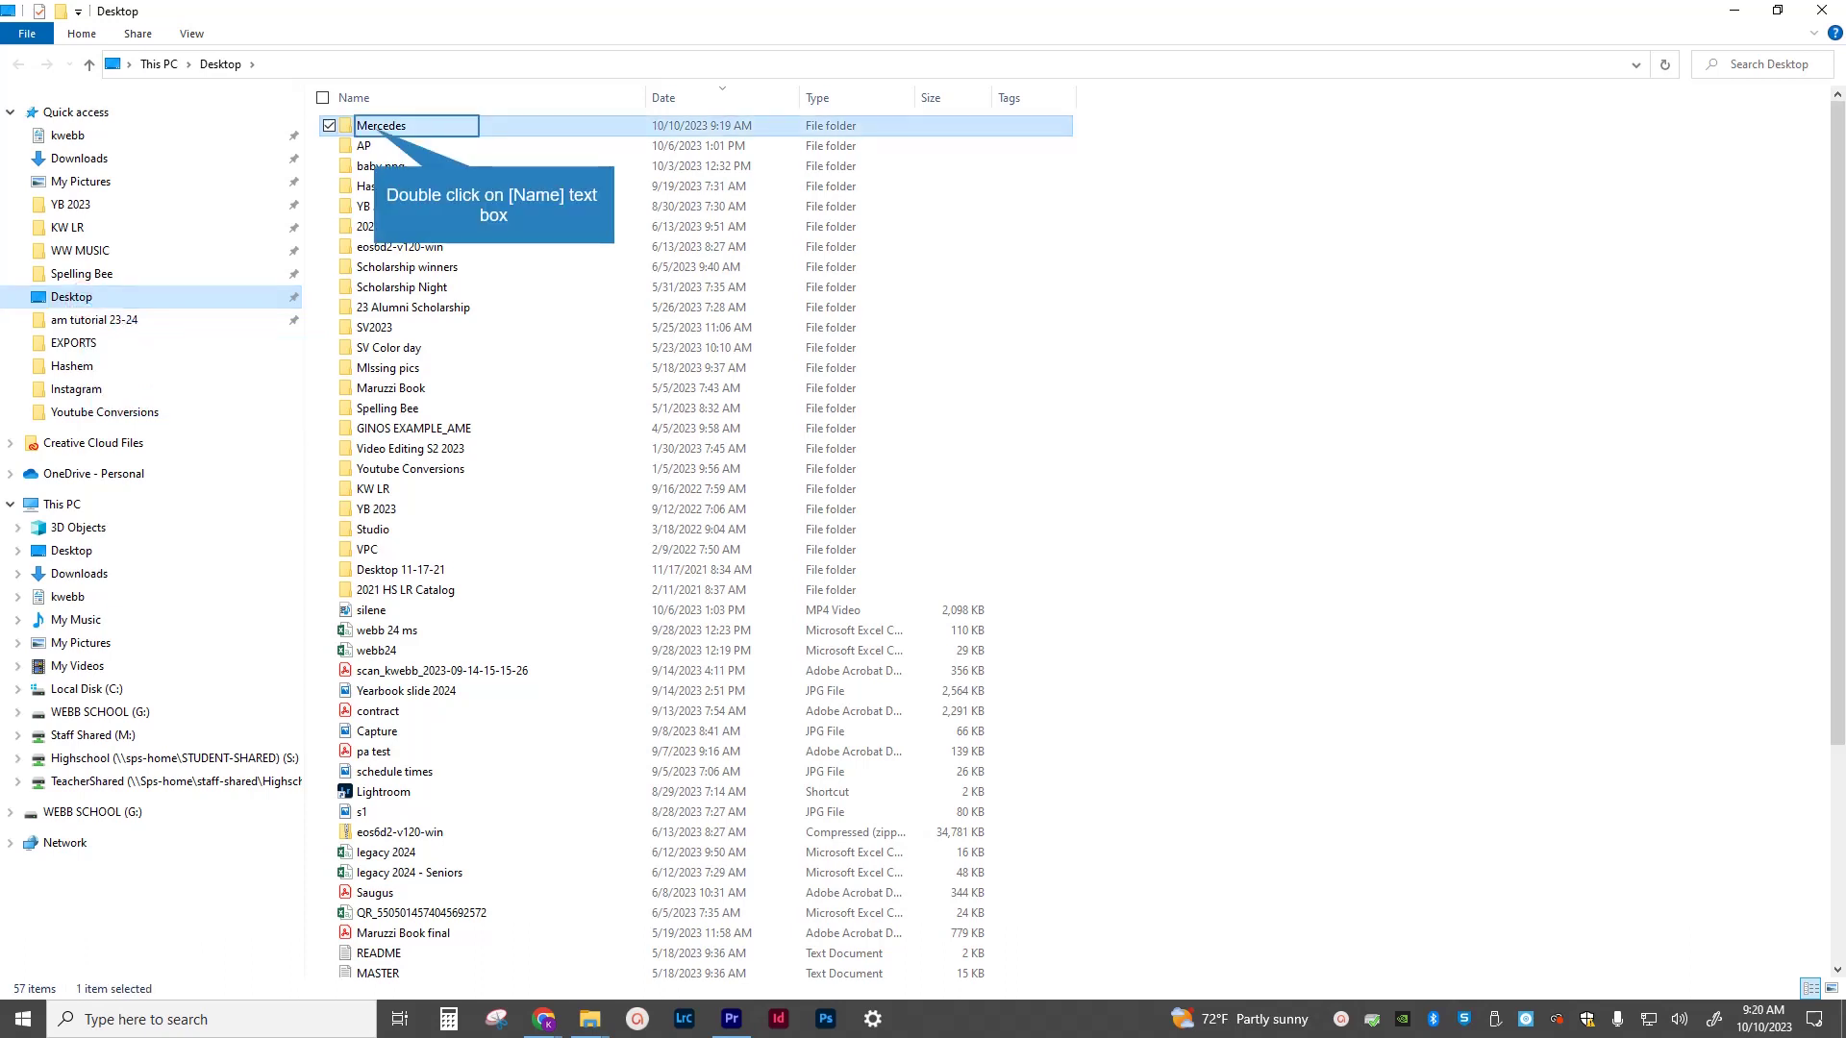
# Open the Desktop's Mercedes folder to view its seven MP4 clips and two MP3 tracks.
pyautogui.click(382, 125)
pyautogui.doubleClick(374, 125)
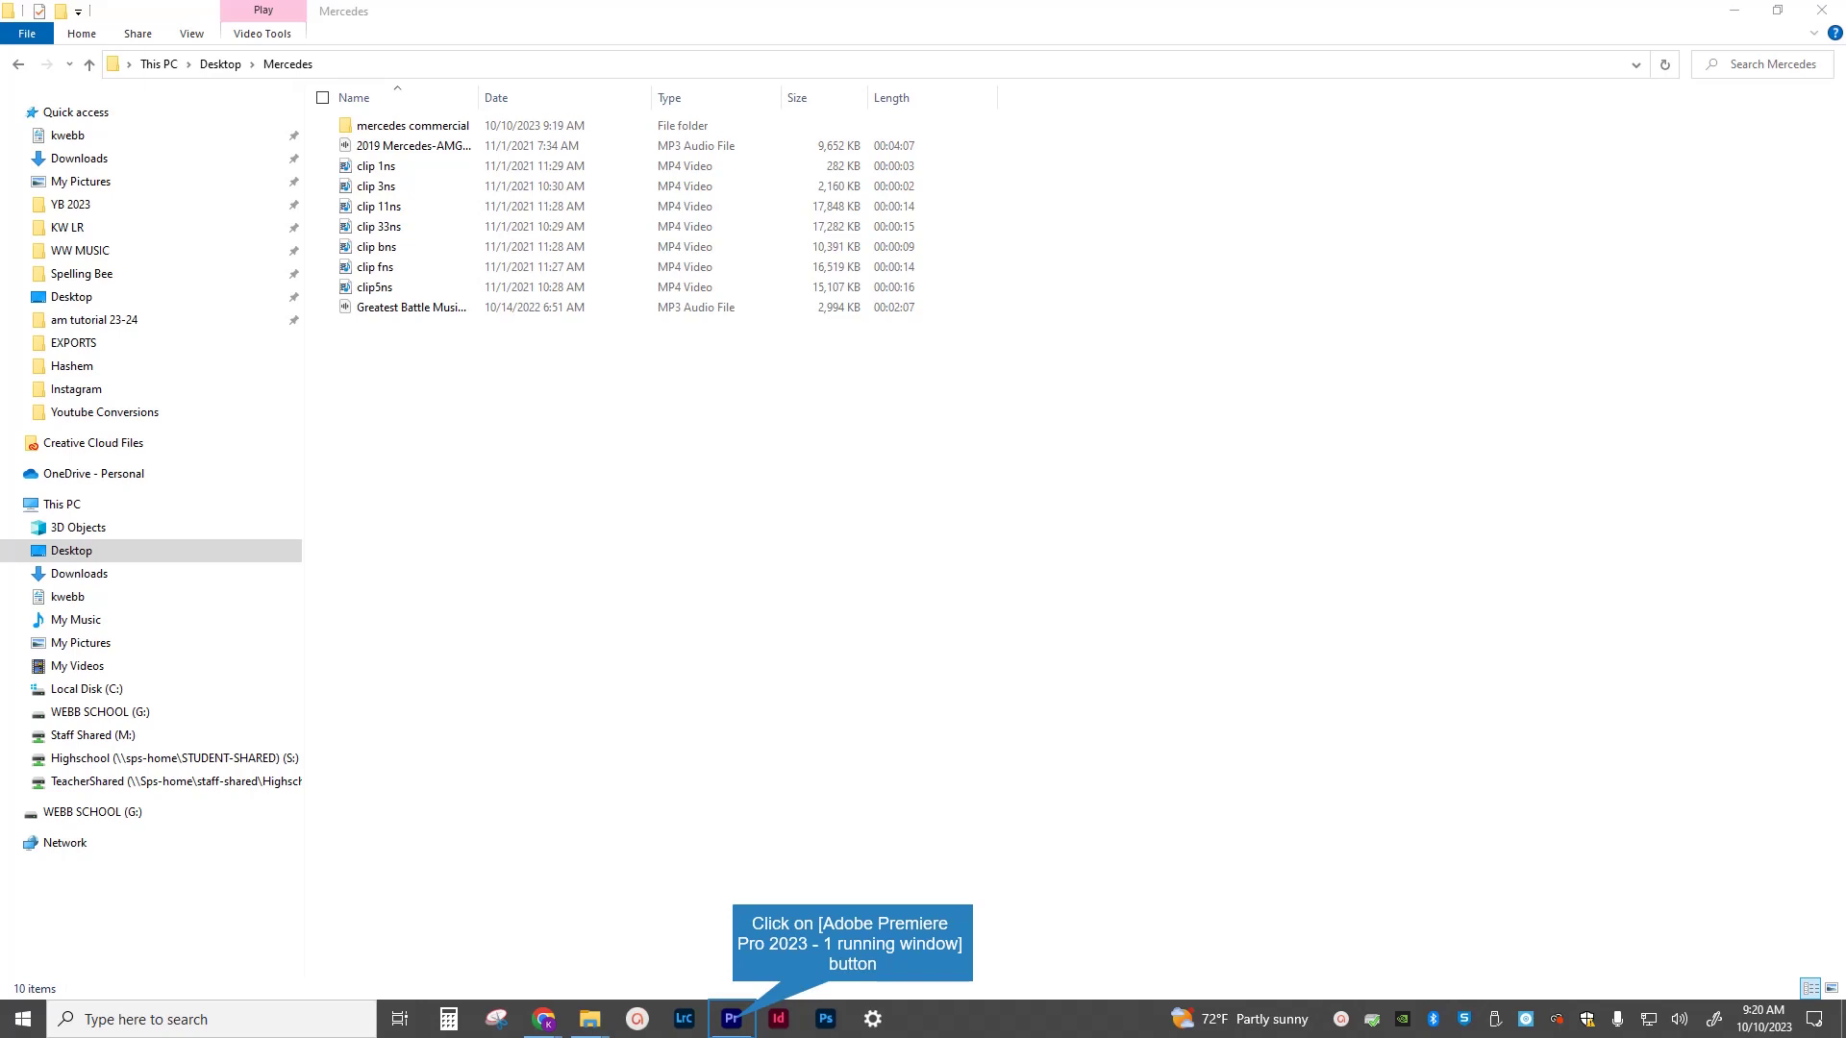
# Start a new Premiere Pro project named 'Mercedes 3', correcting typos in the name.
pyautogui.click(732, 1018)
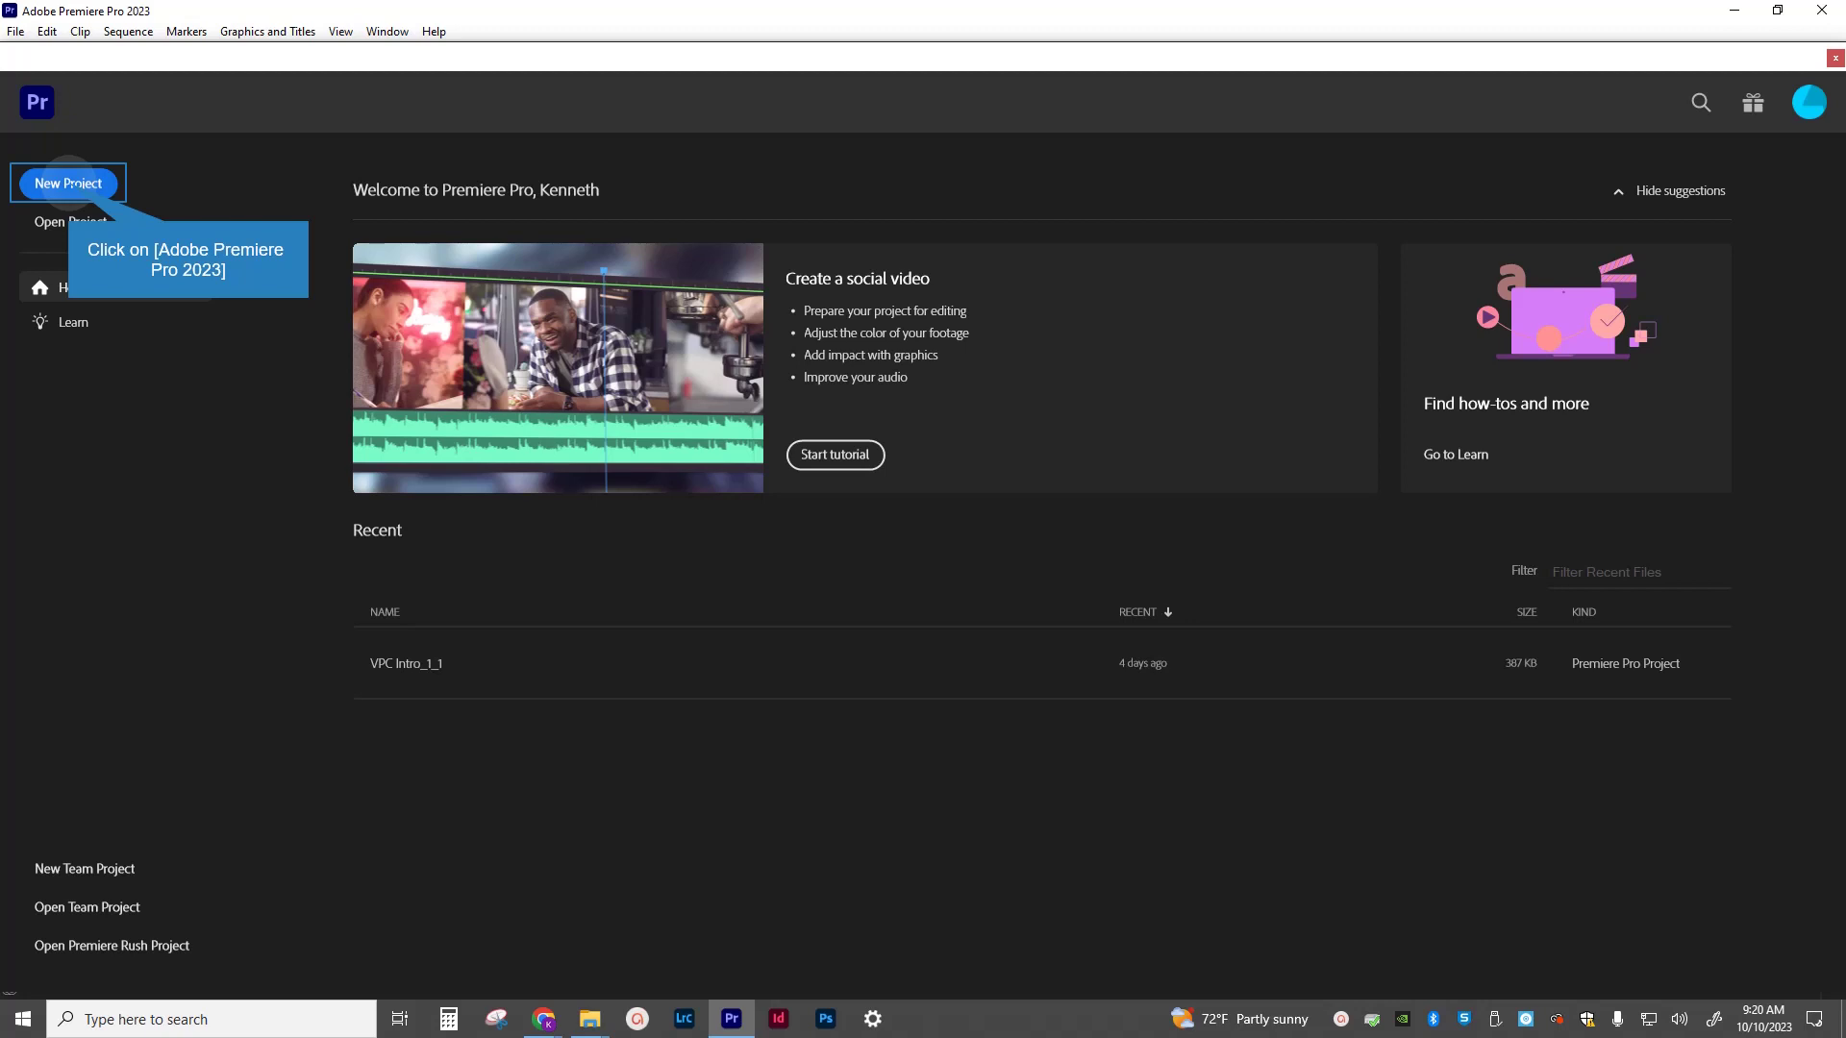
pyautogui.click(68, 183)
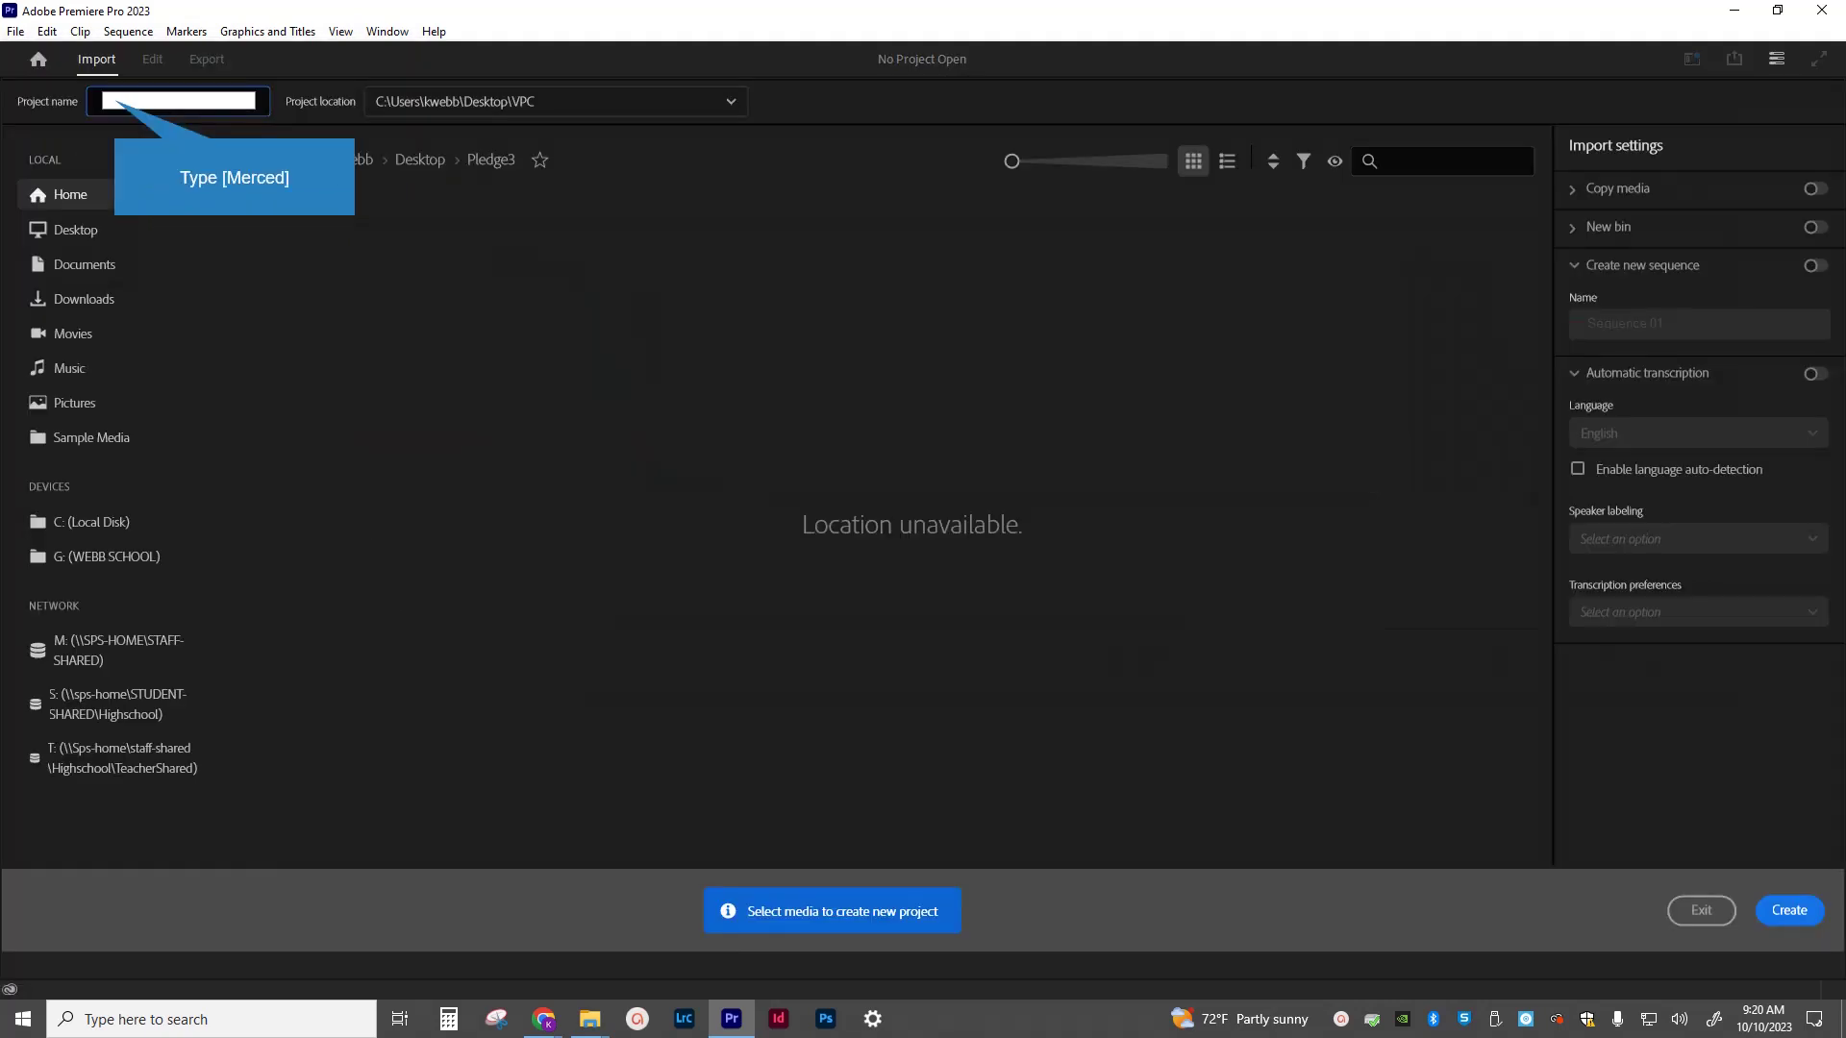
pyautogui.write('Merce')
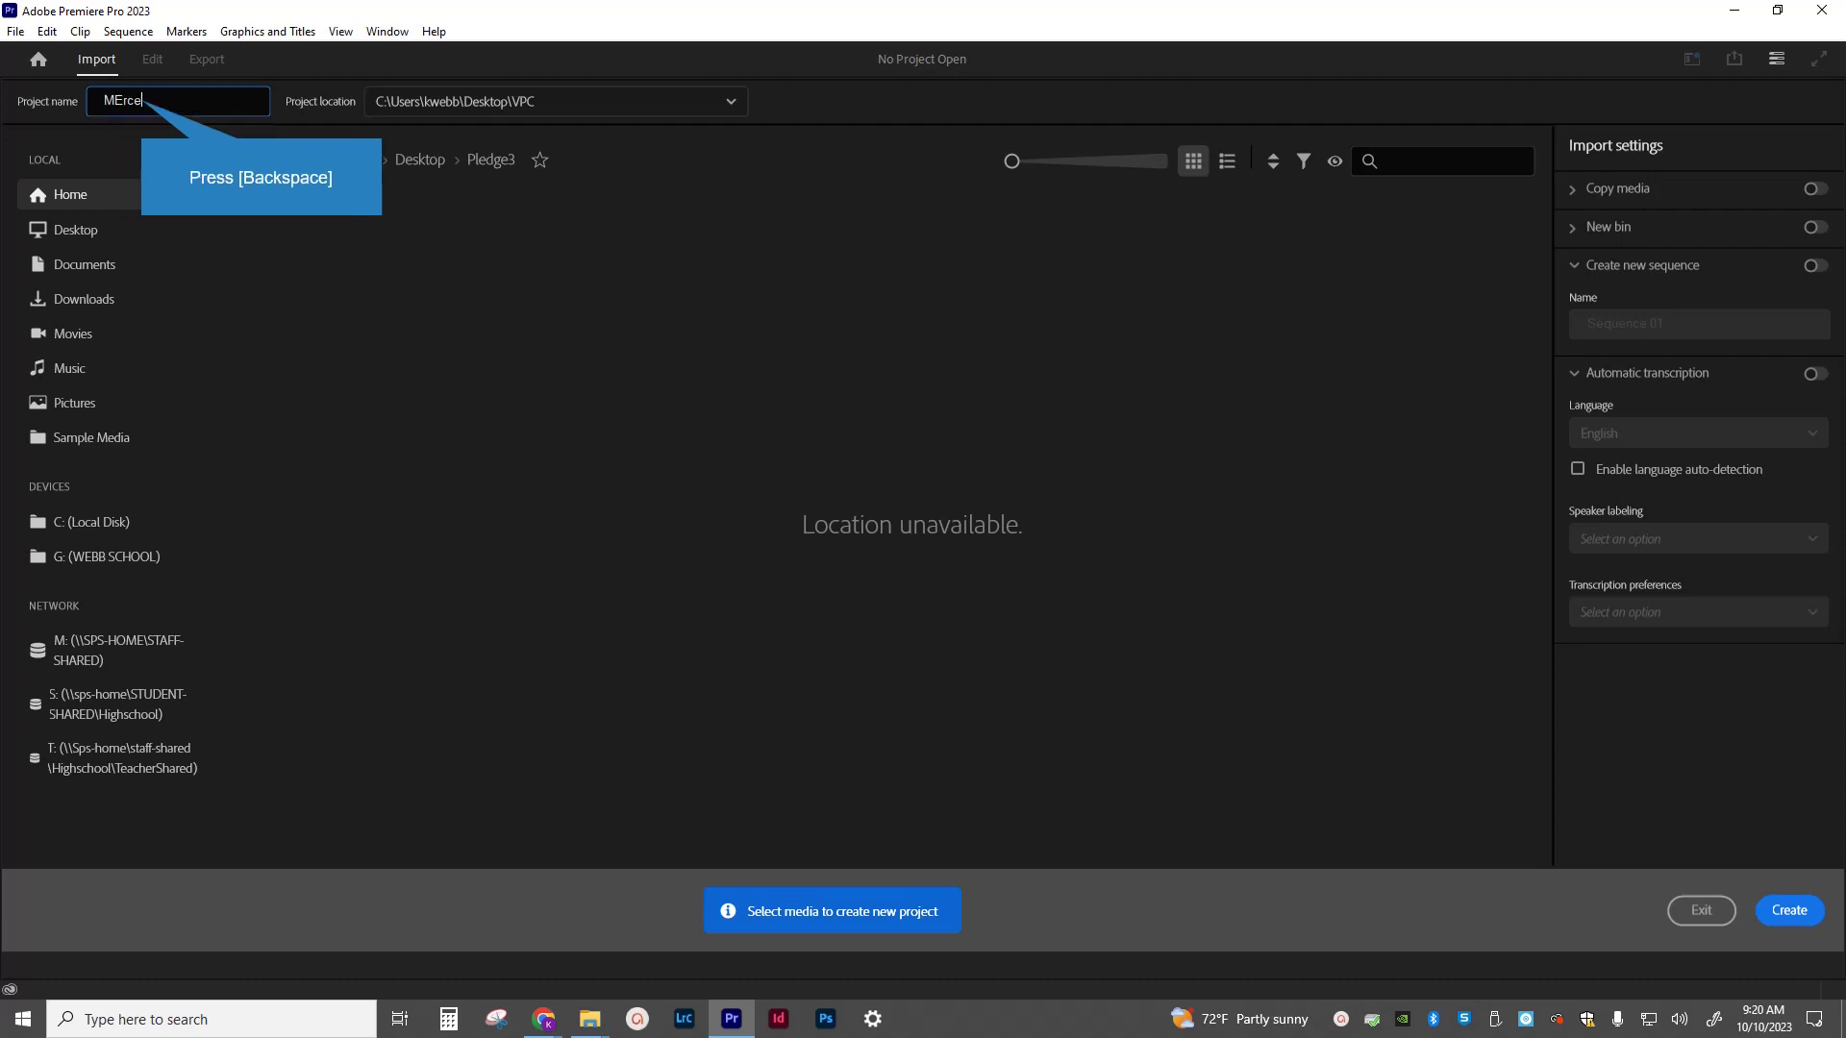
pyautogui.press('BackSpace')
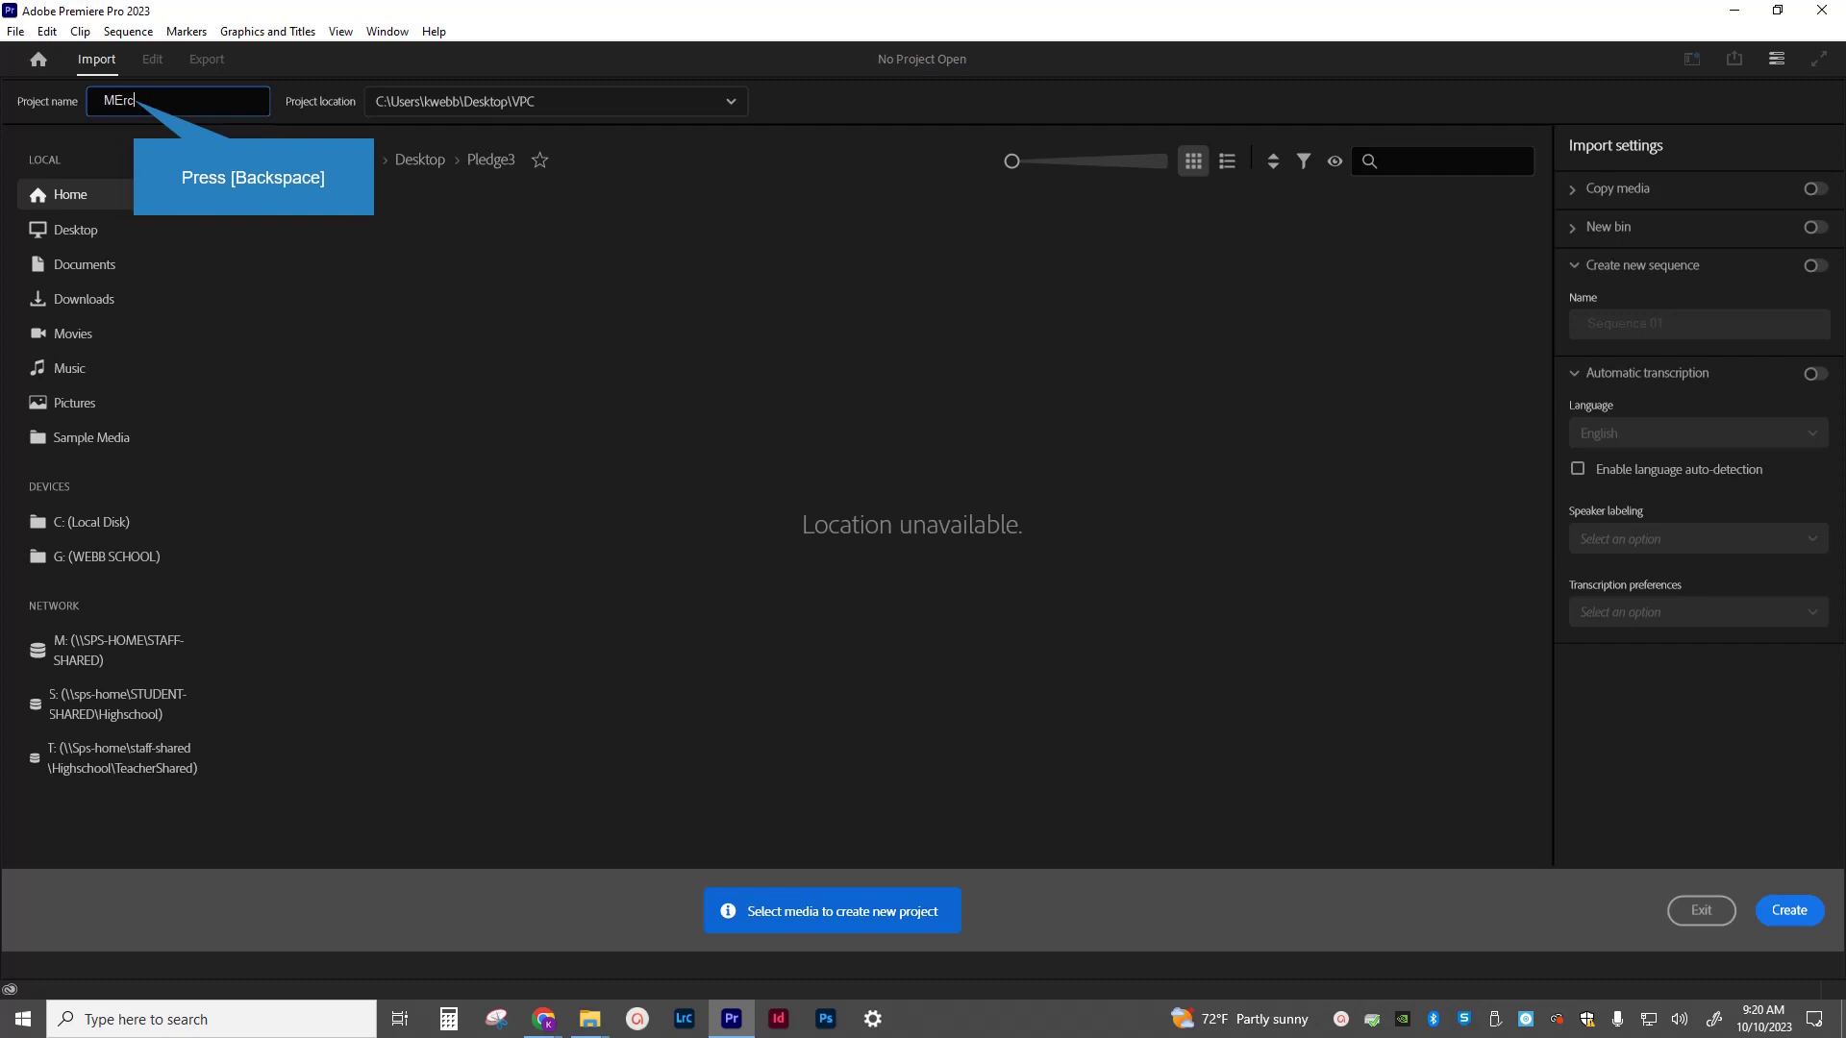
pyautogui.press('BackSpace')
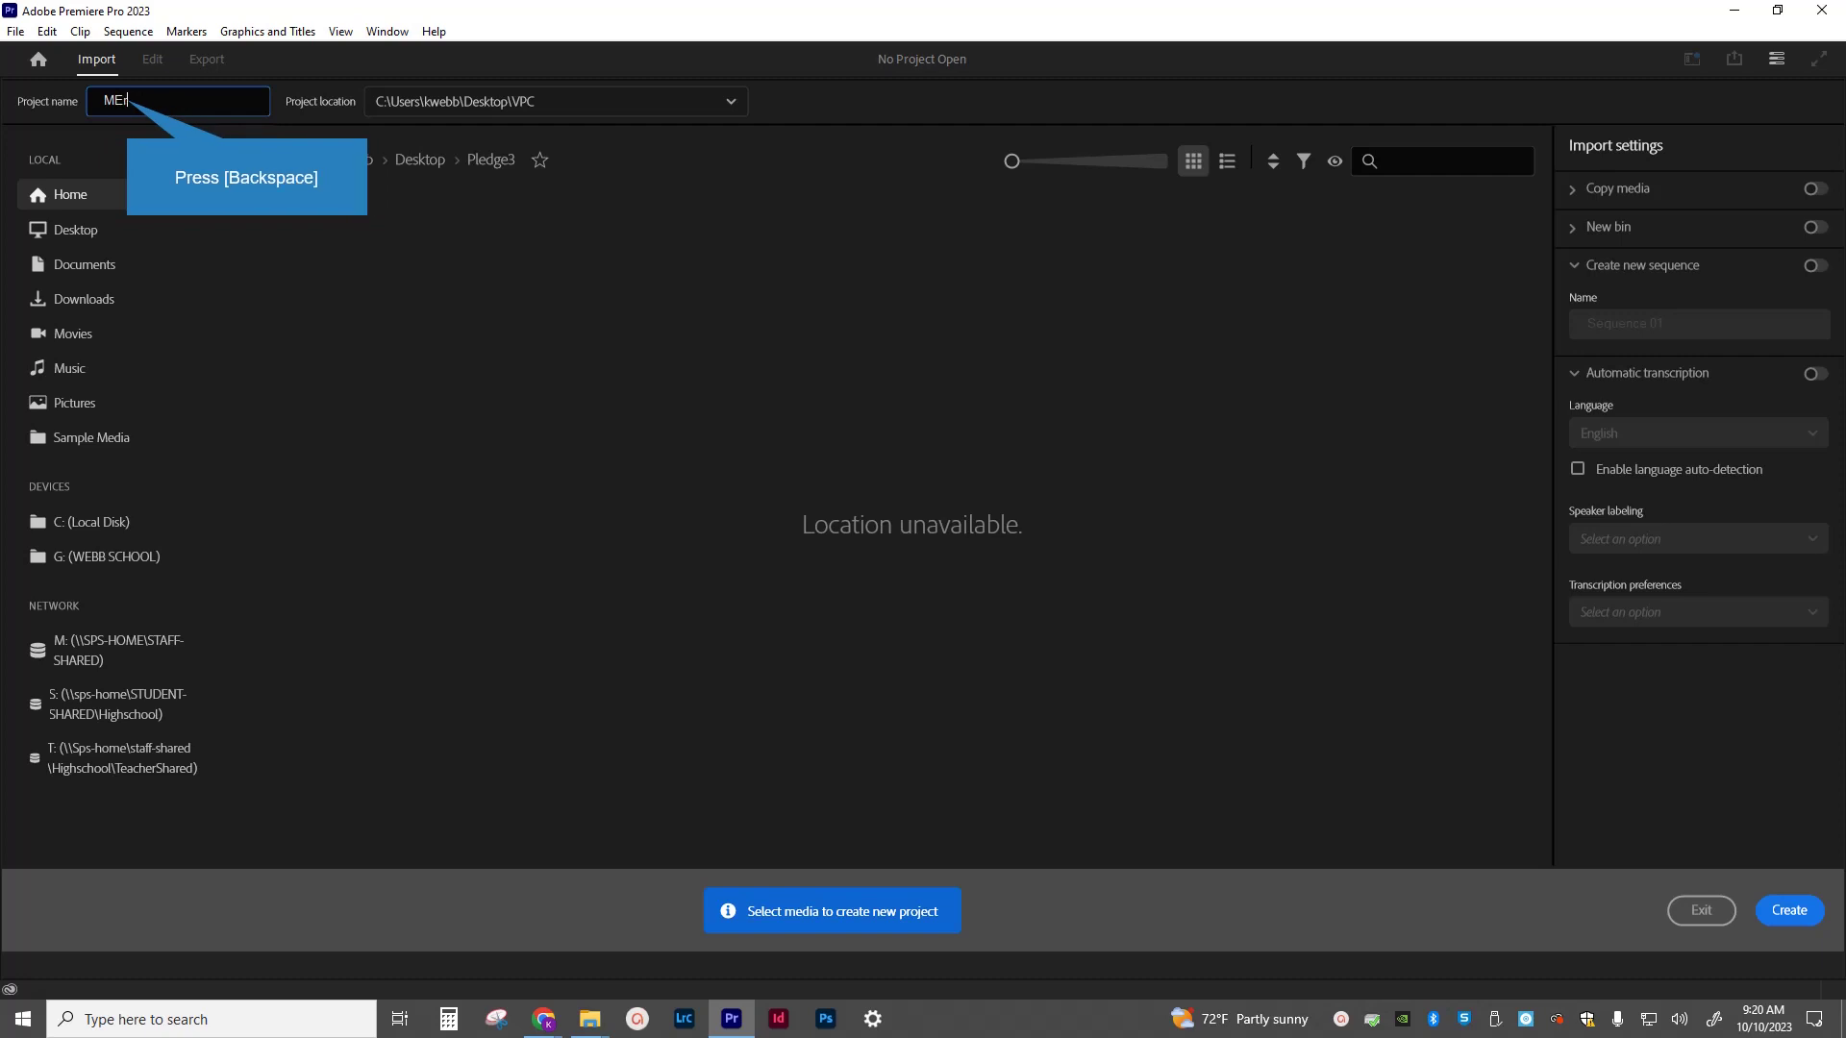
pyautogui.press('BackSpace')
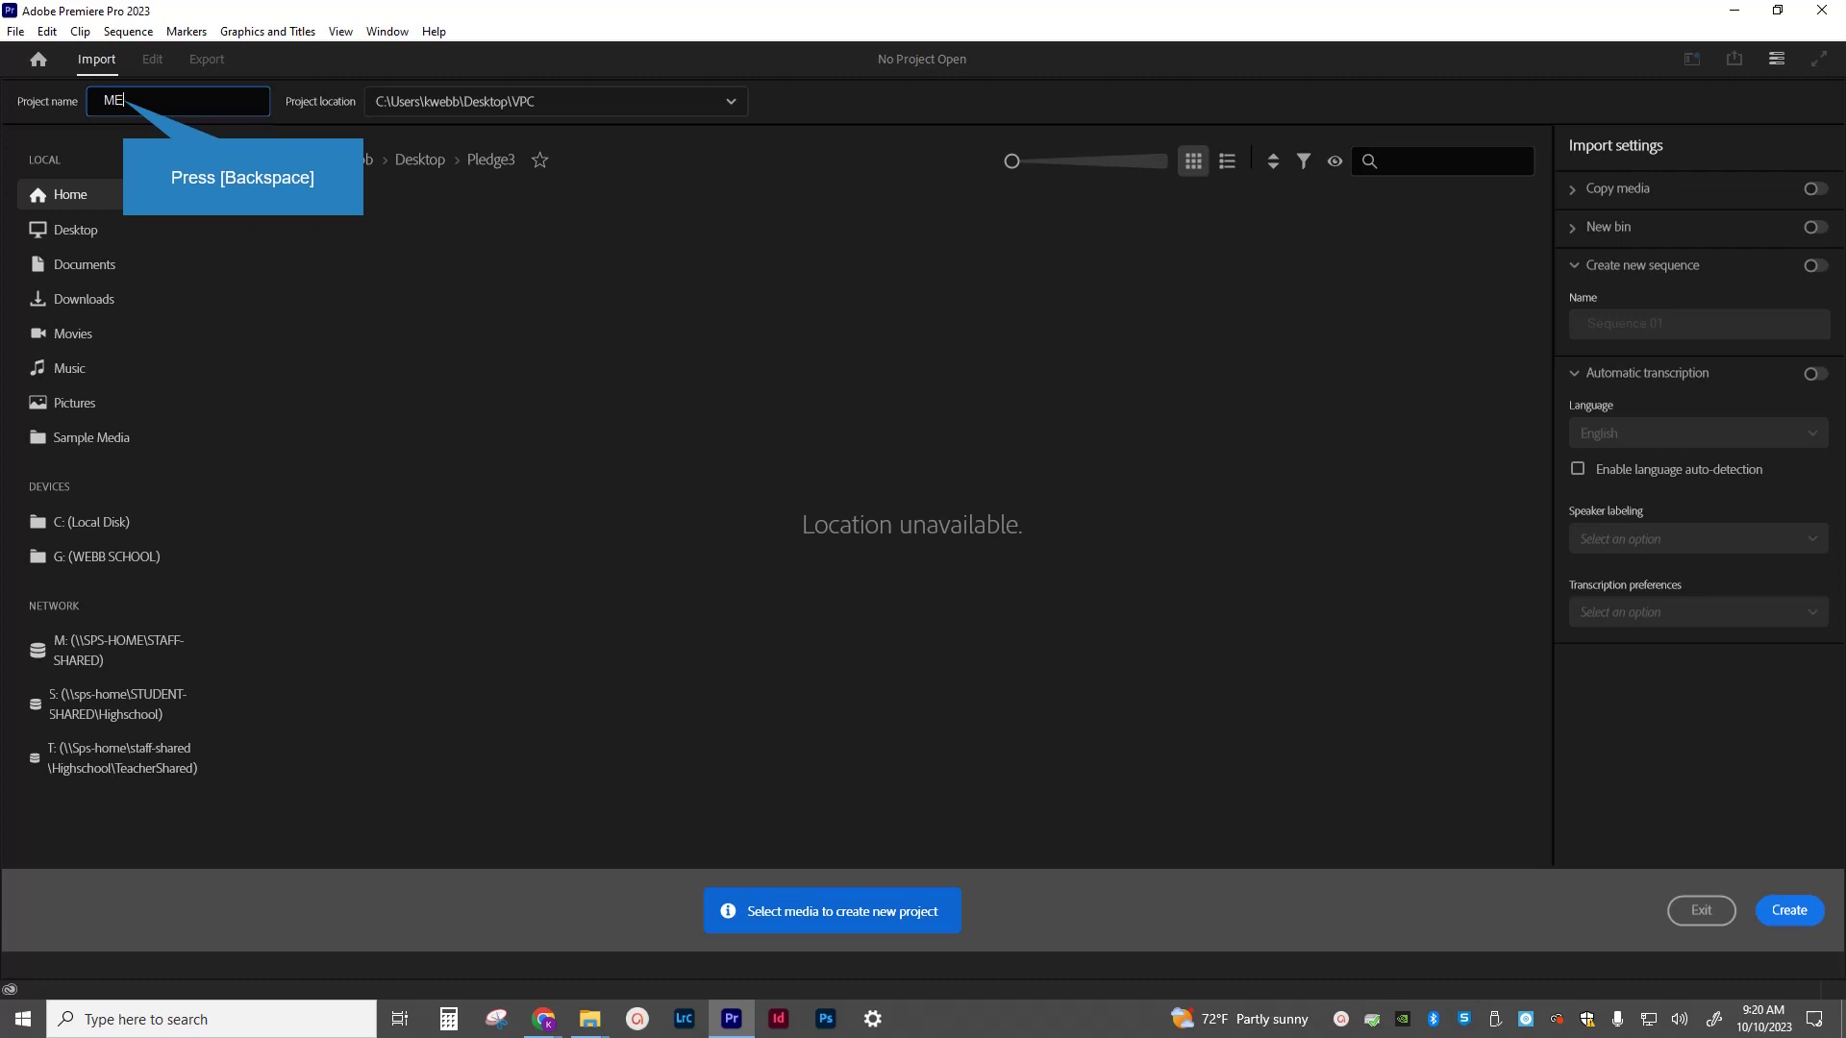
pyautogui.write('e')
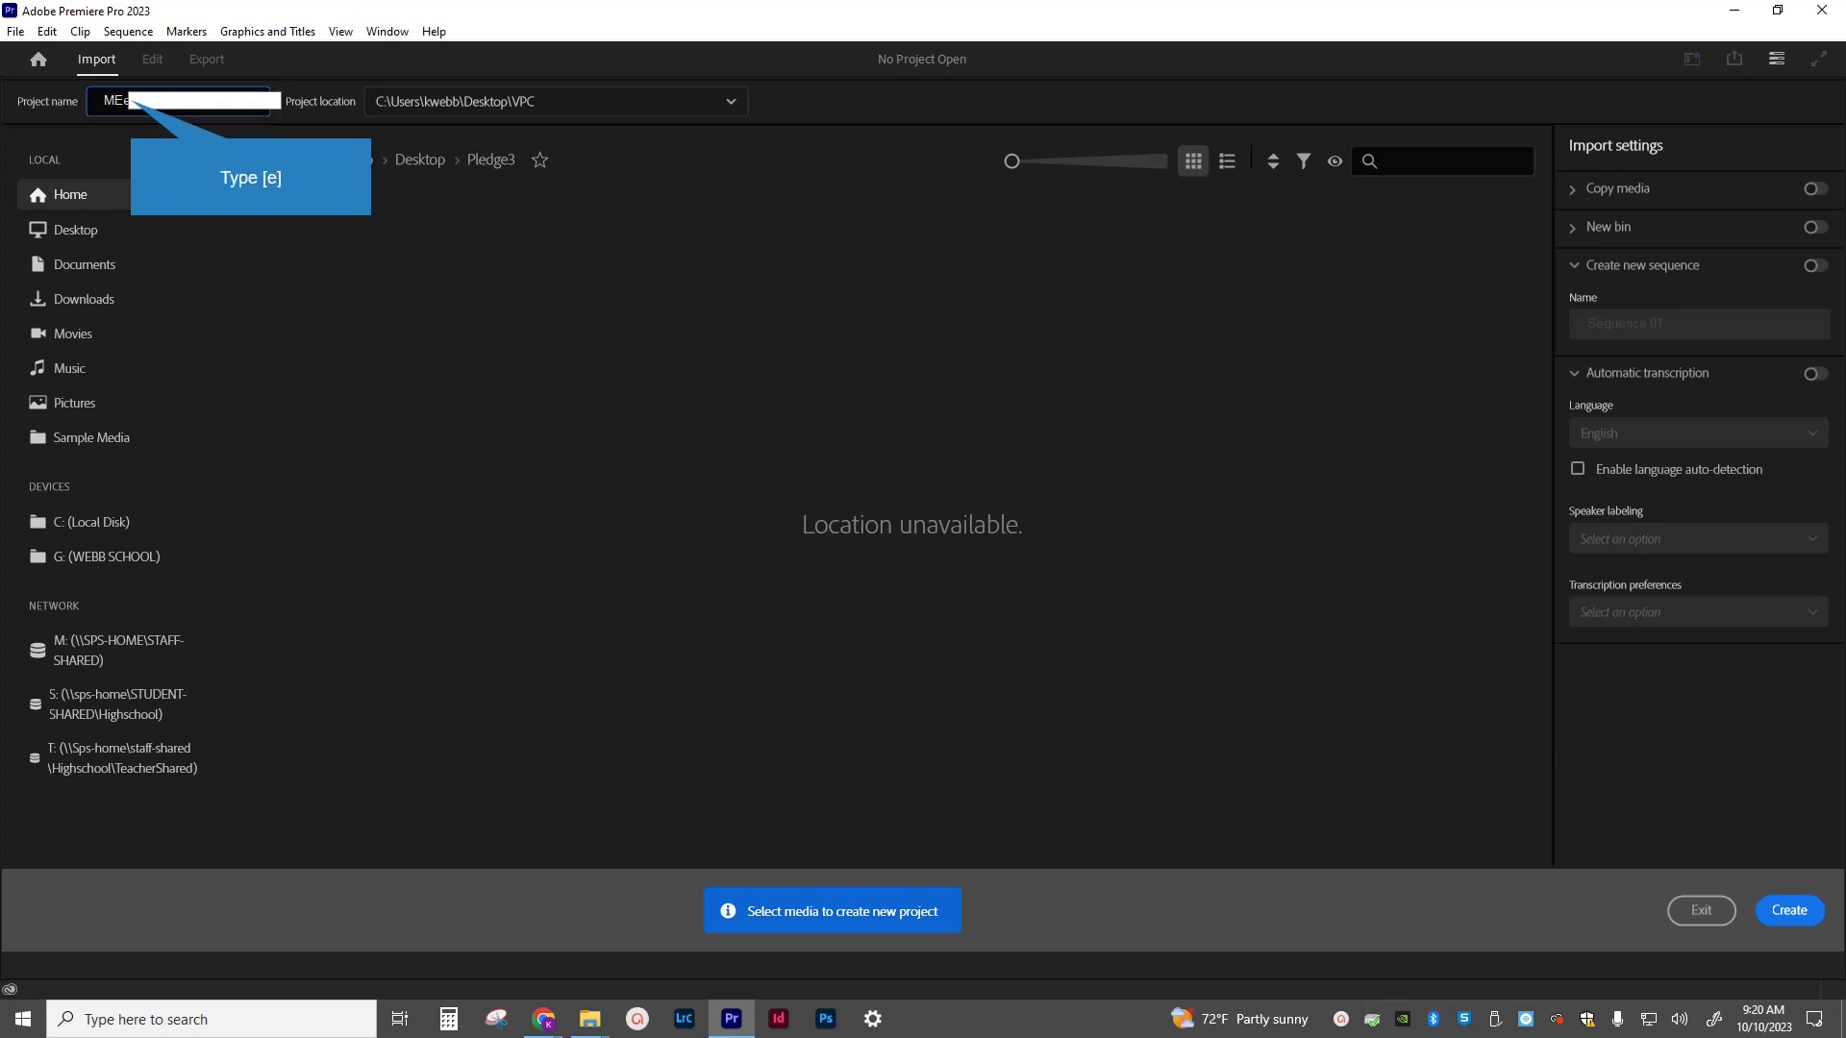
pyautogui.press('BackSpace')
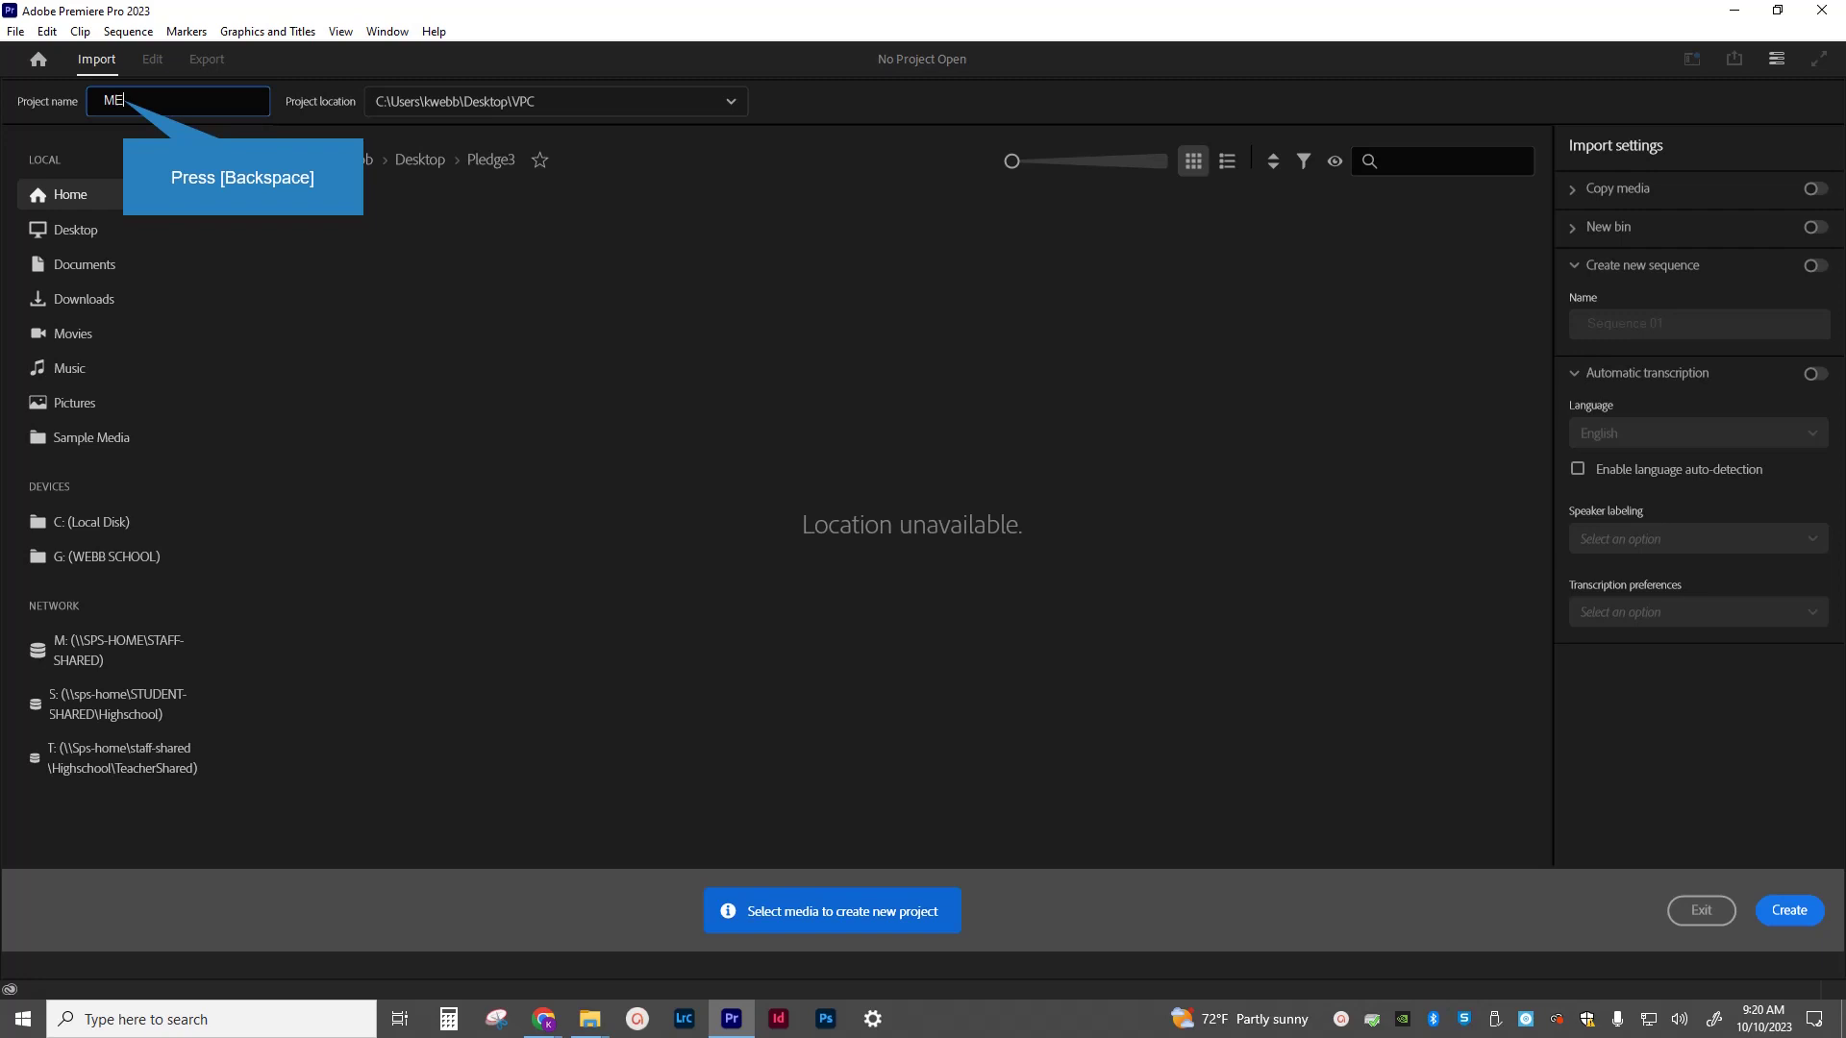
pyautogui.press('BackSpace')
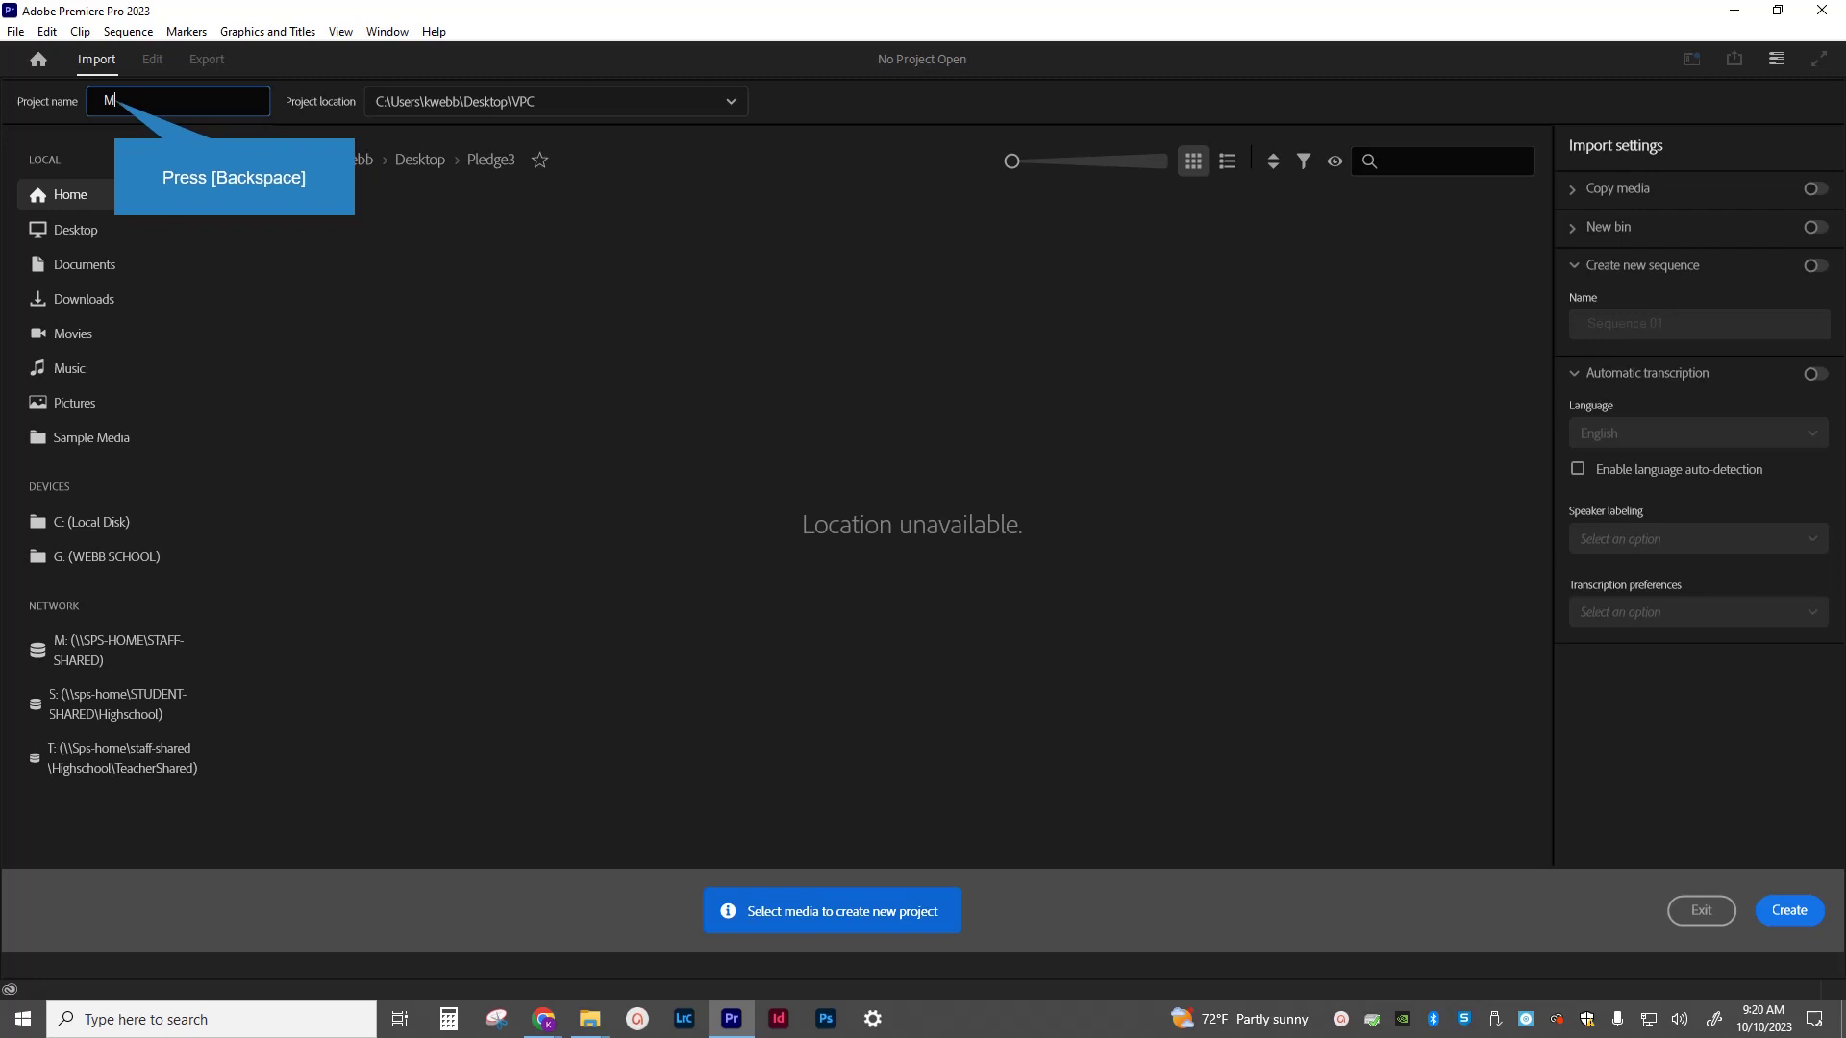
pyautogui.write('e')
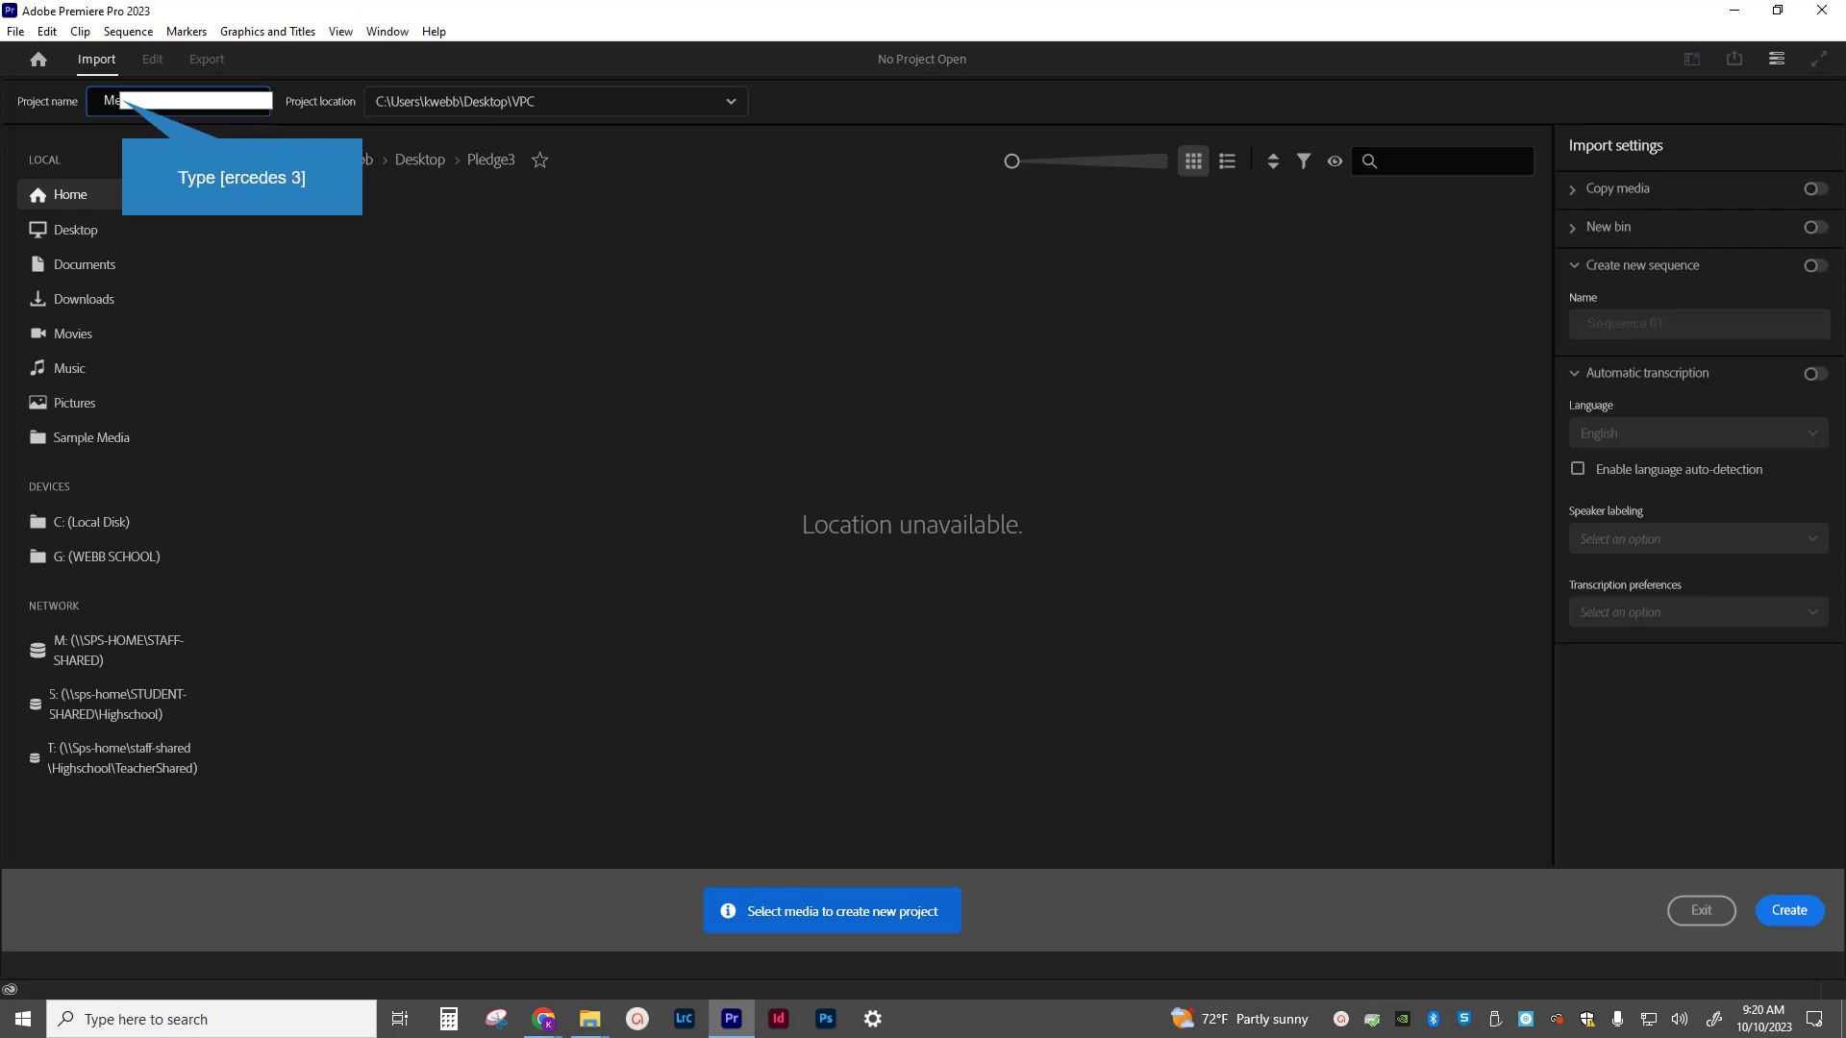
pyautogui.write('ercedes 3')
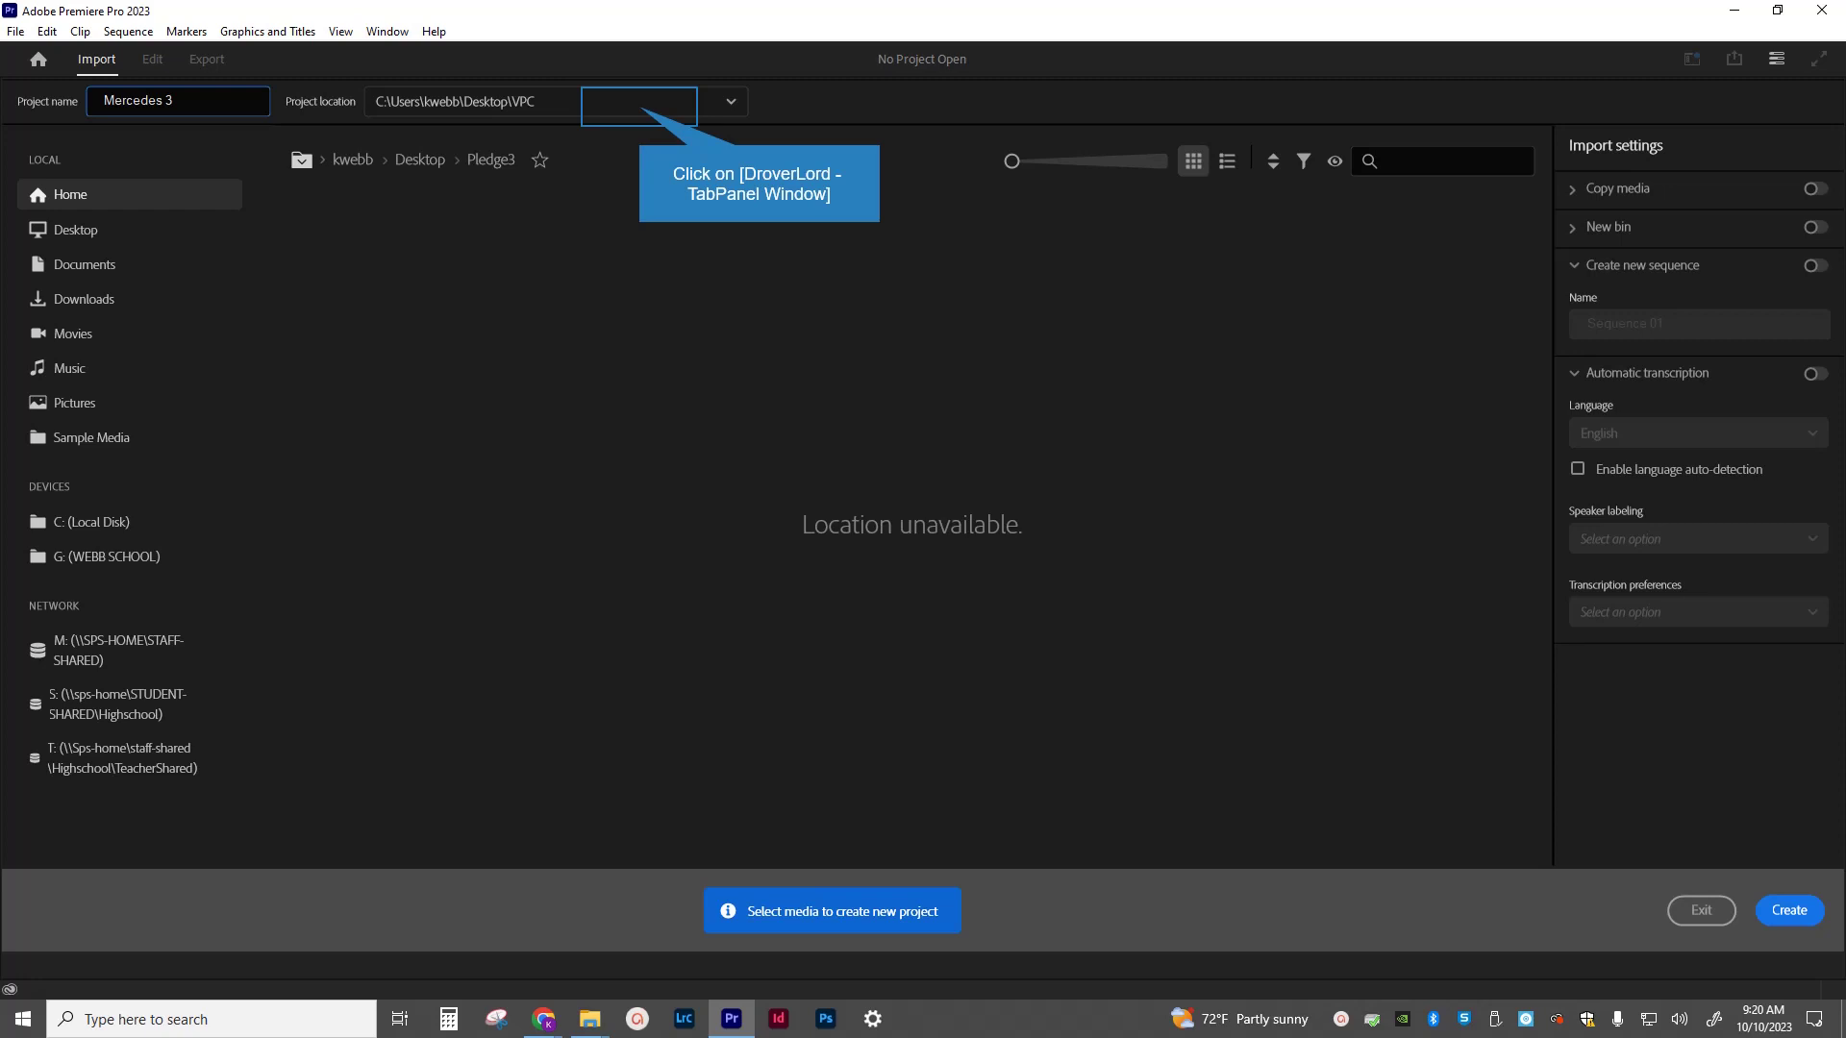
# Set the project location to Desktop > Mercedes.
pyautogui.click(639, 104)
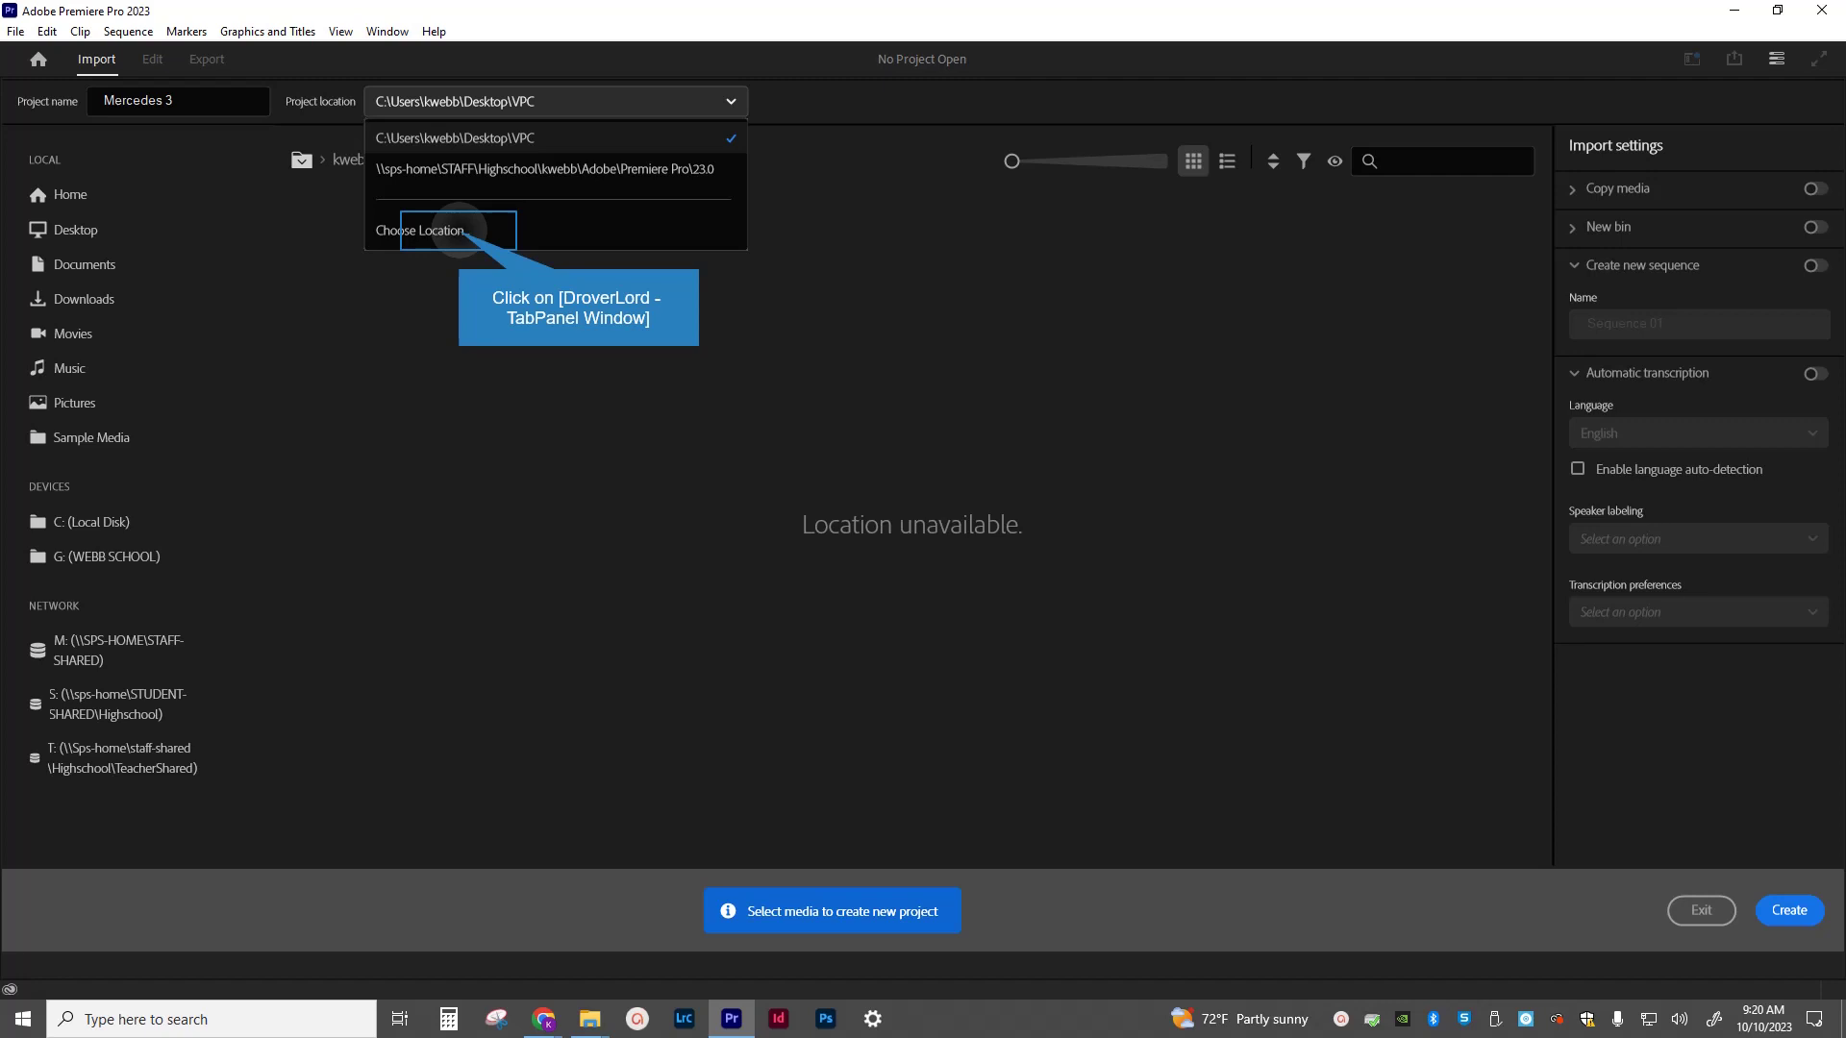
pyautogui.click(459, 231)
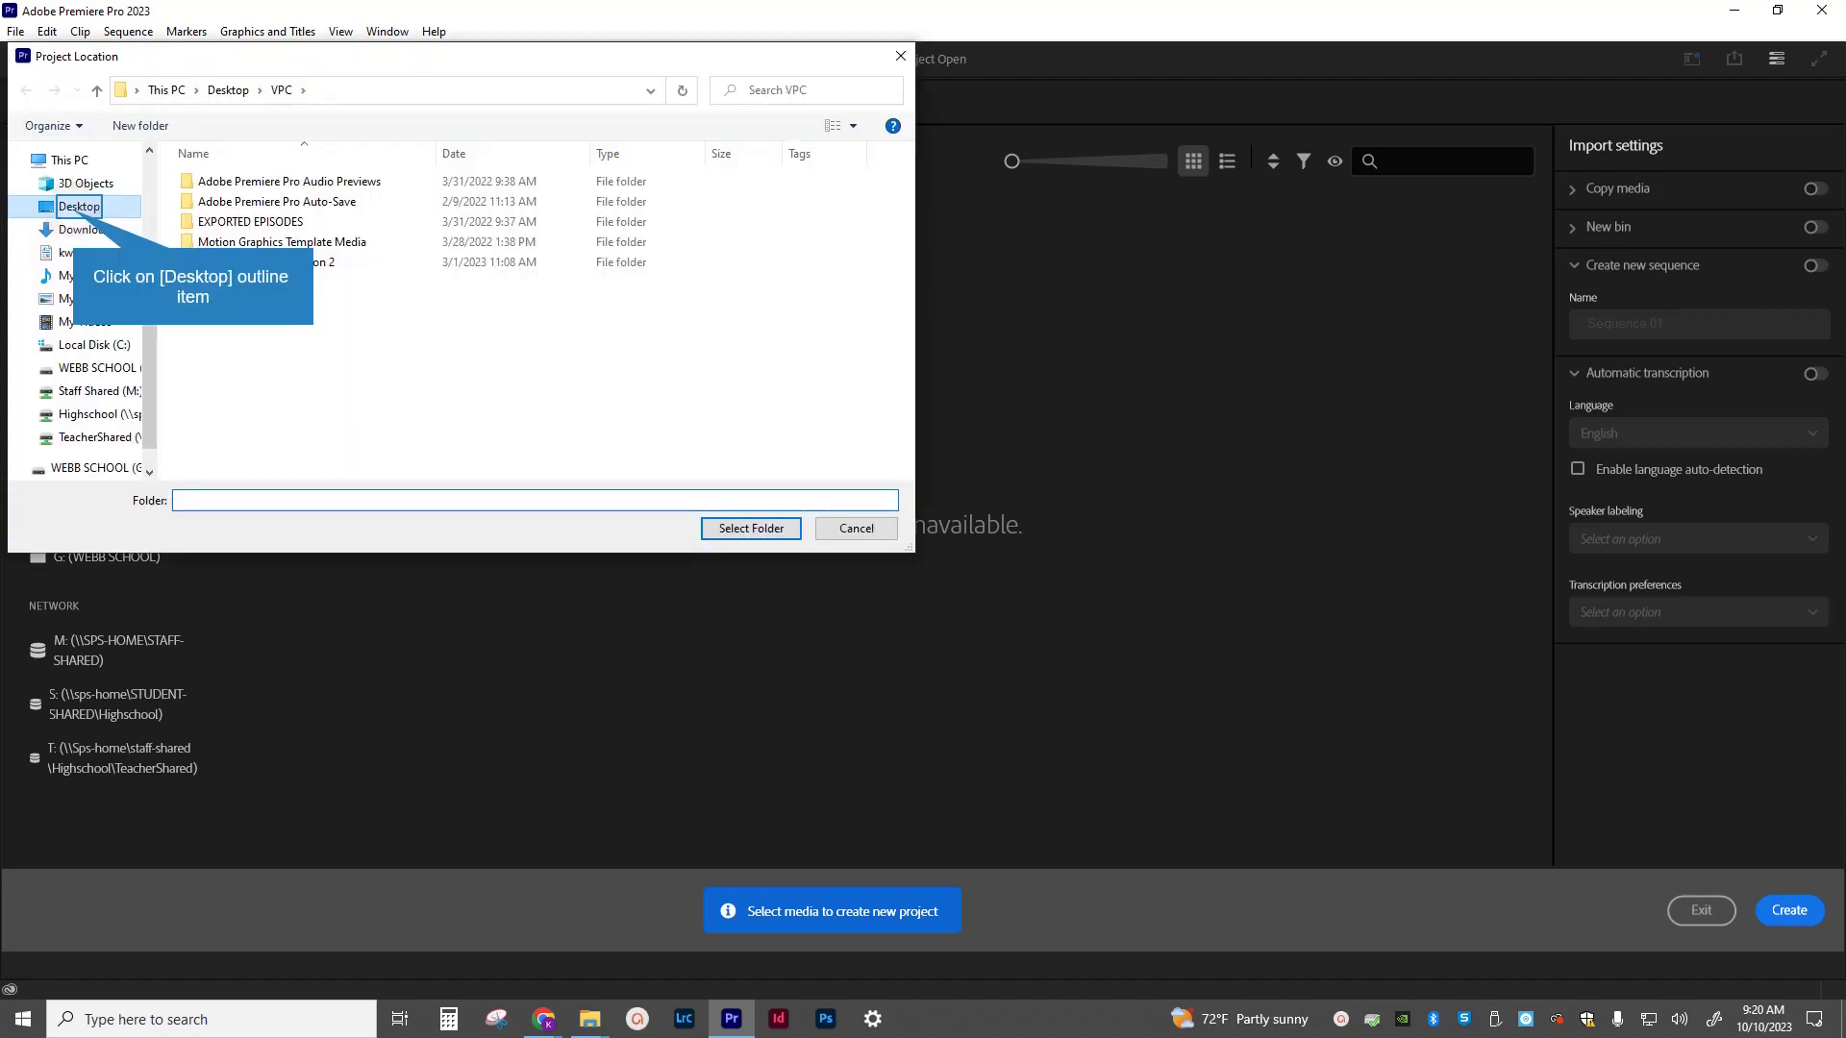
pyautogui.click(79, 205)
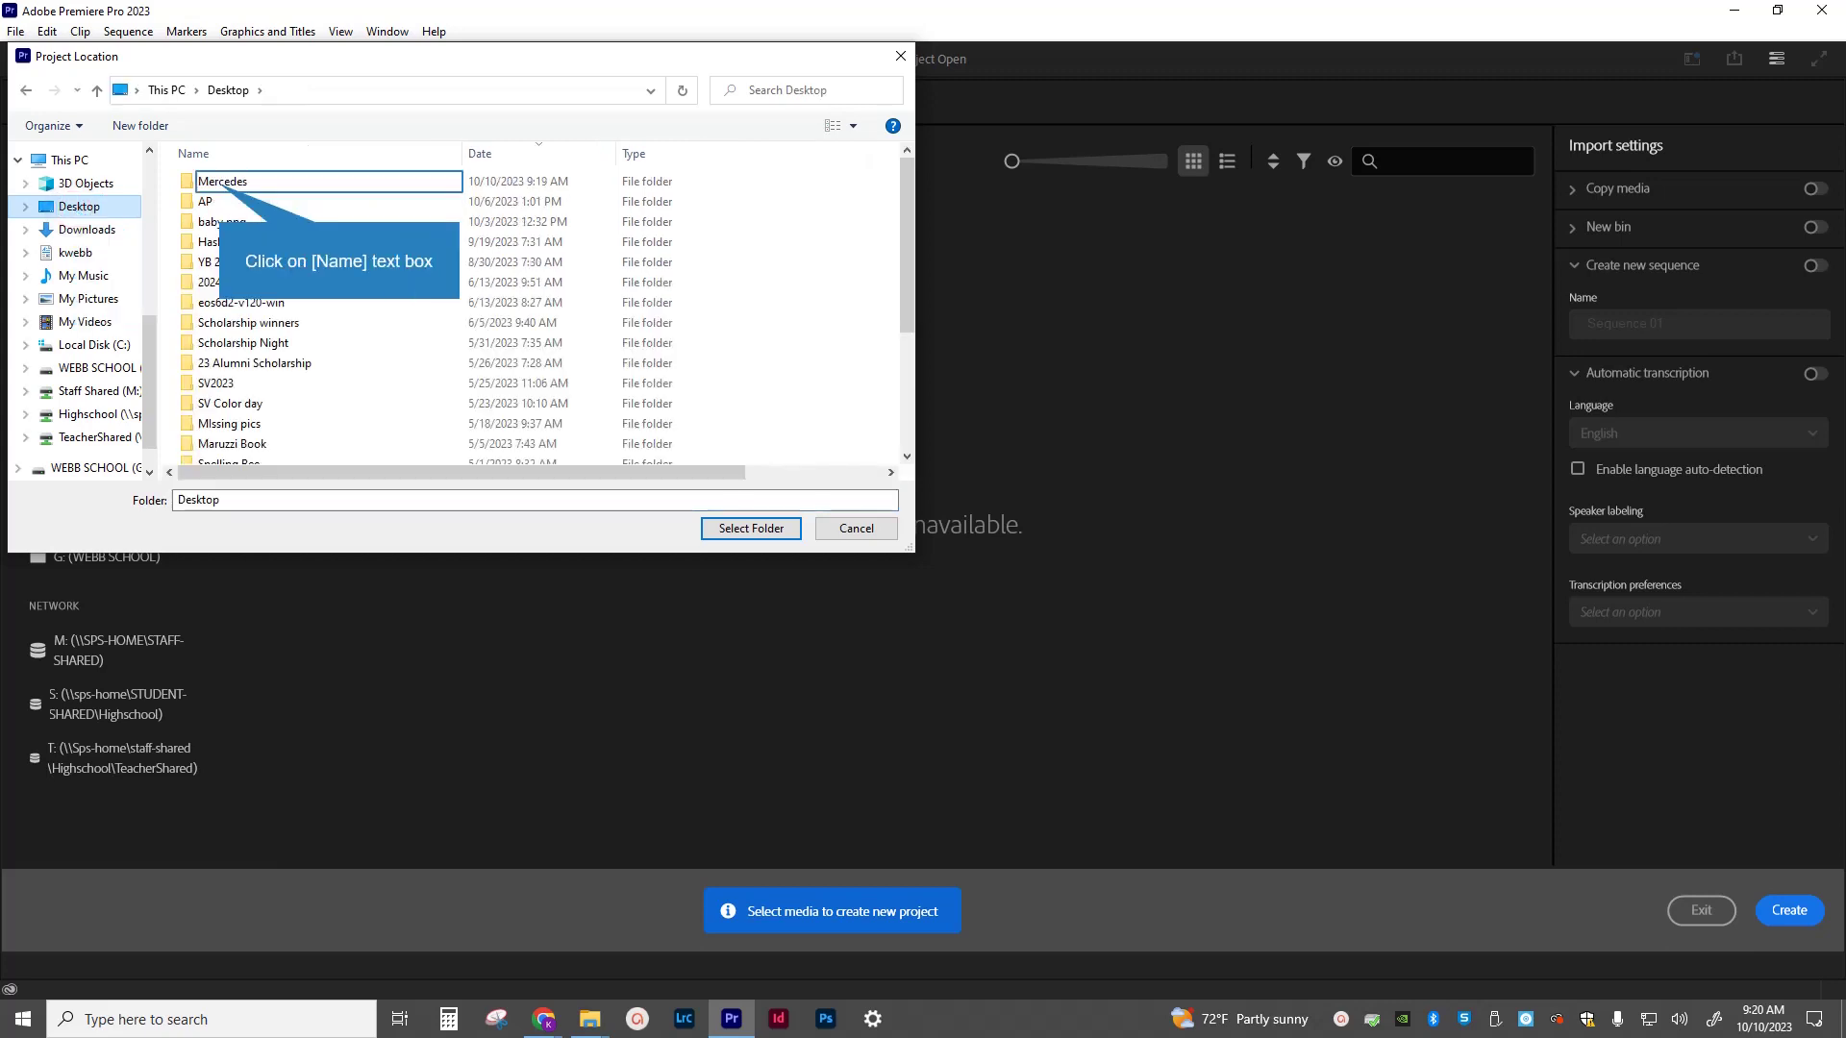
pyautogui.click(222, 180)
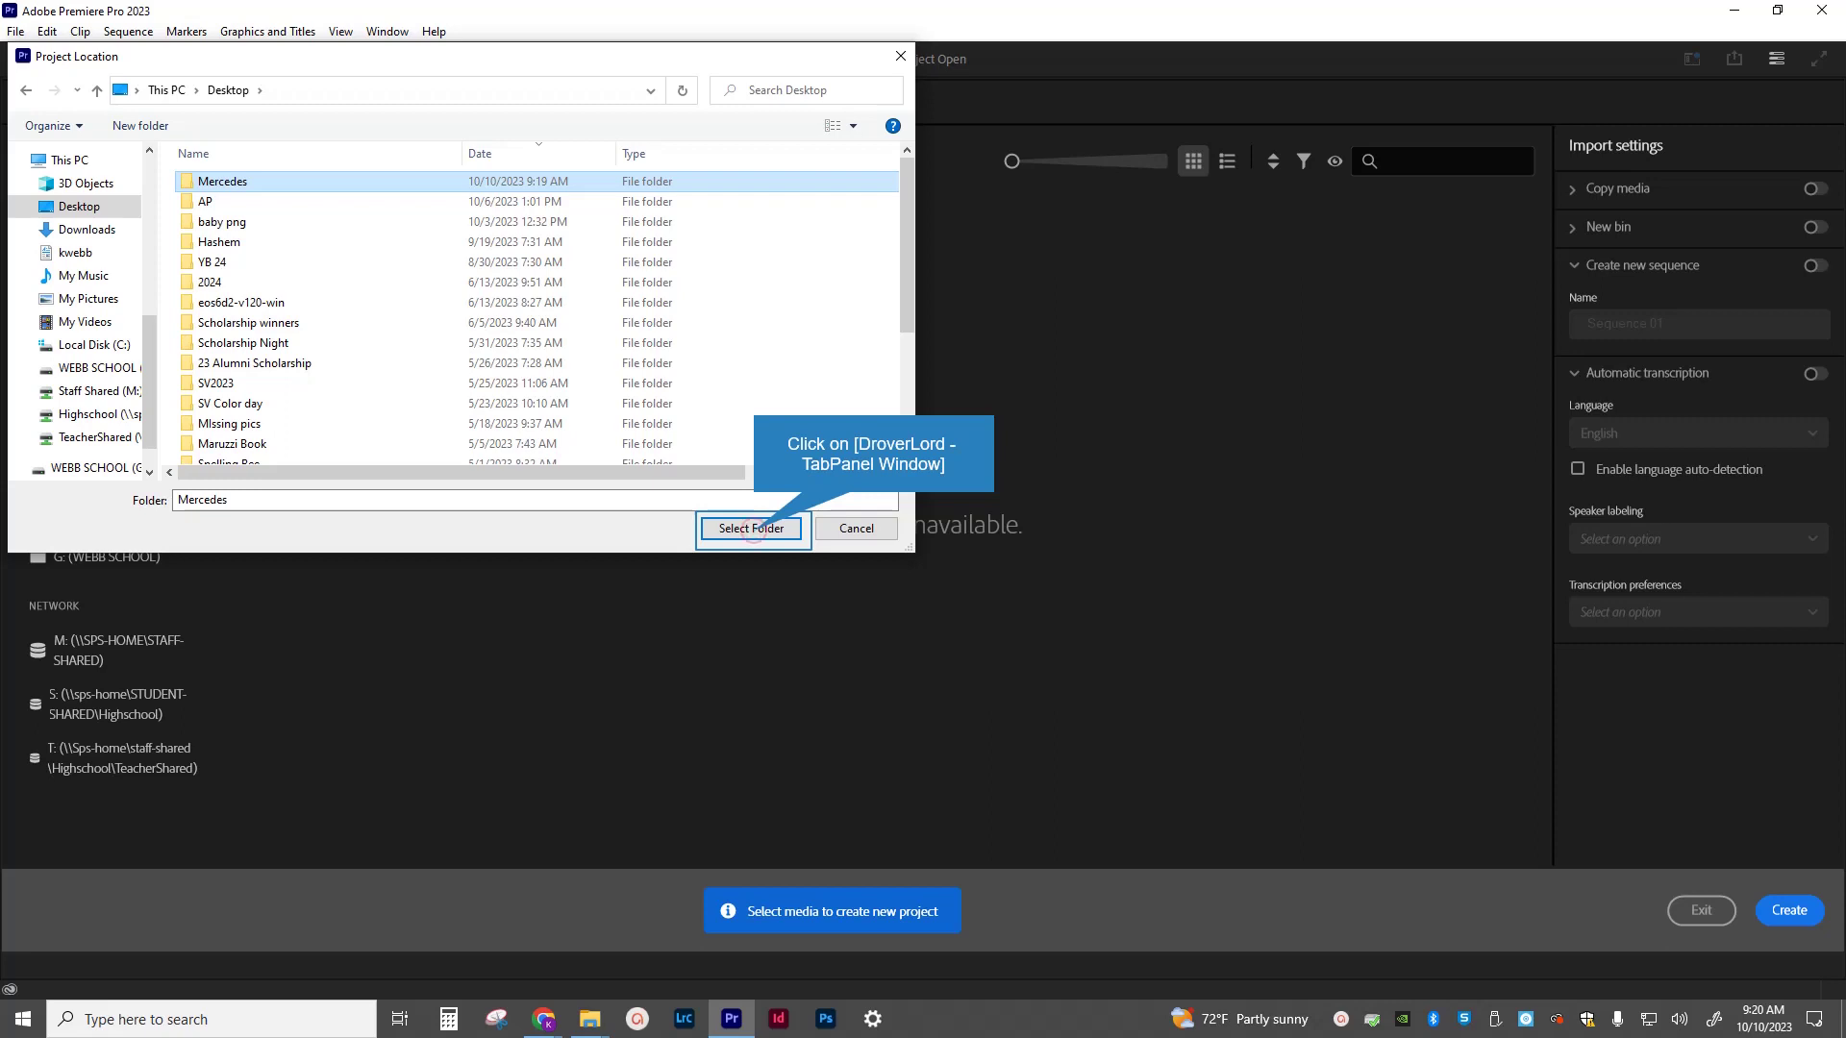
pyautogui.click(751, 529)
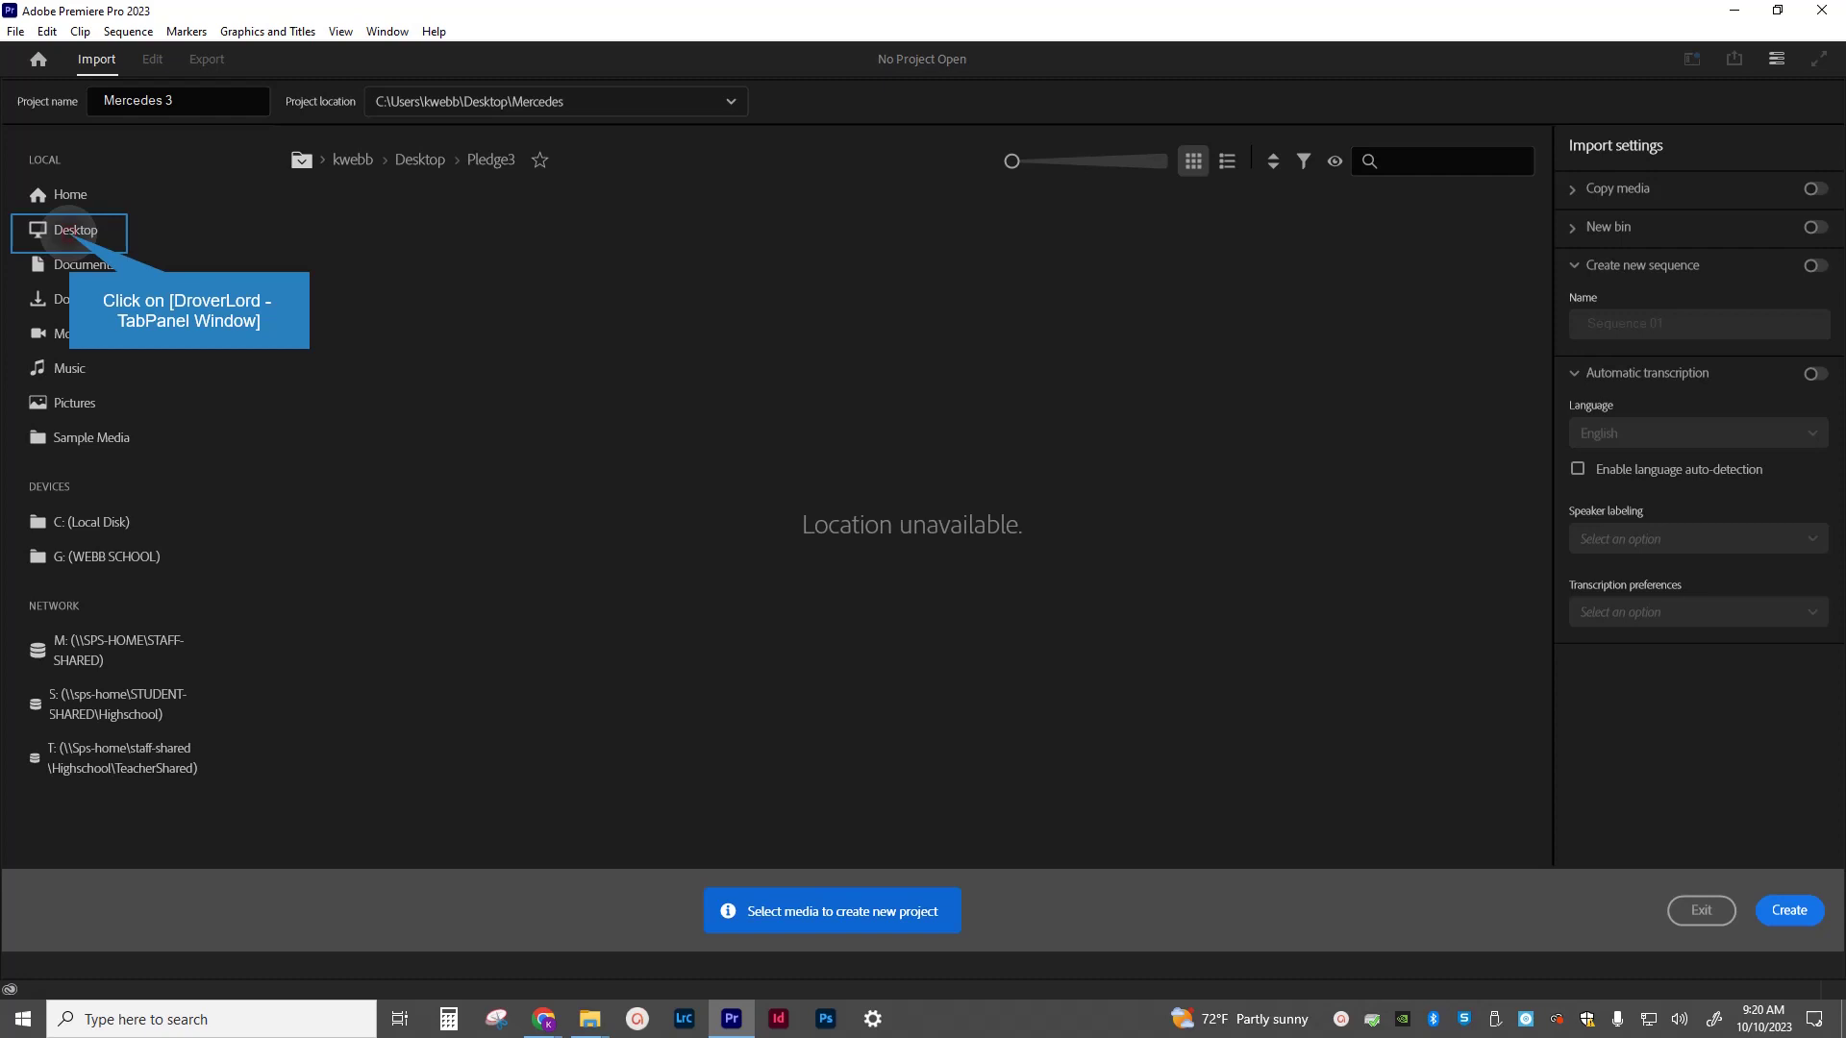
# In the import browser, open Desktop > Mercedes and select all seven MP4 clips and two MP3s.
pyautogui.click(75, 230)
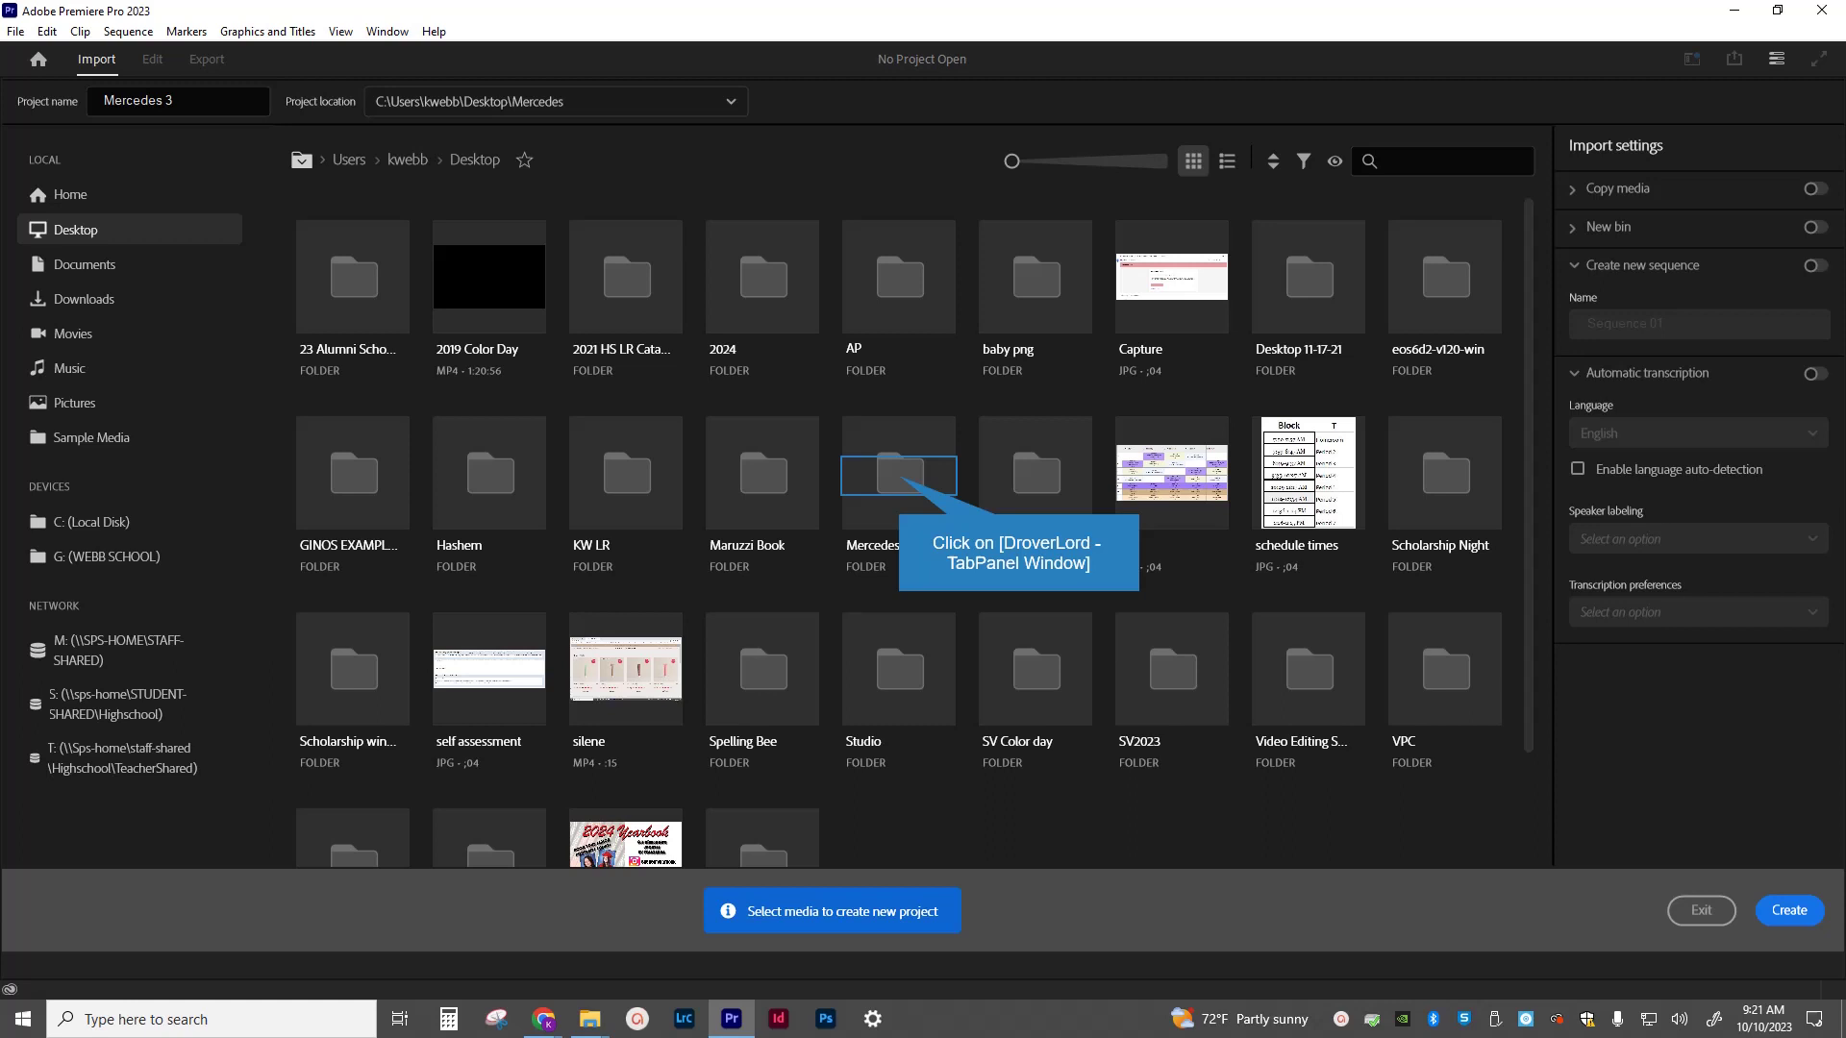
pyautogui.click(877, 451)
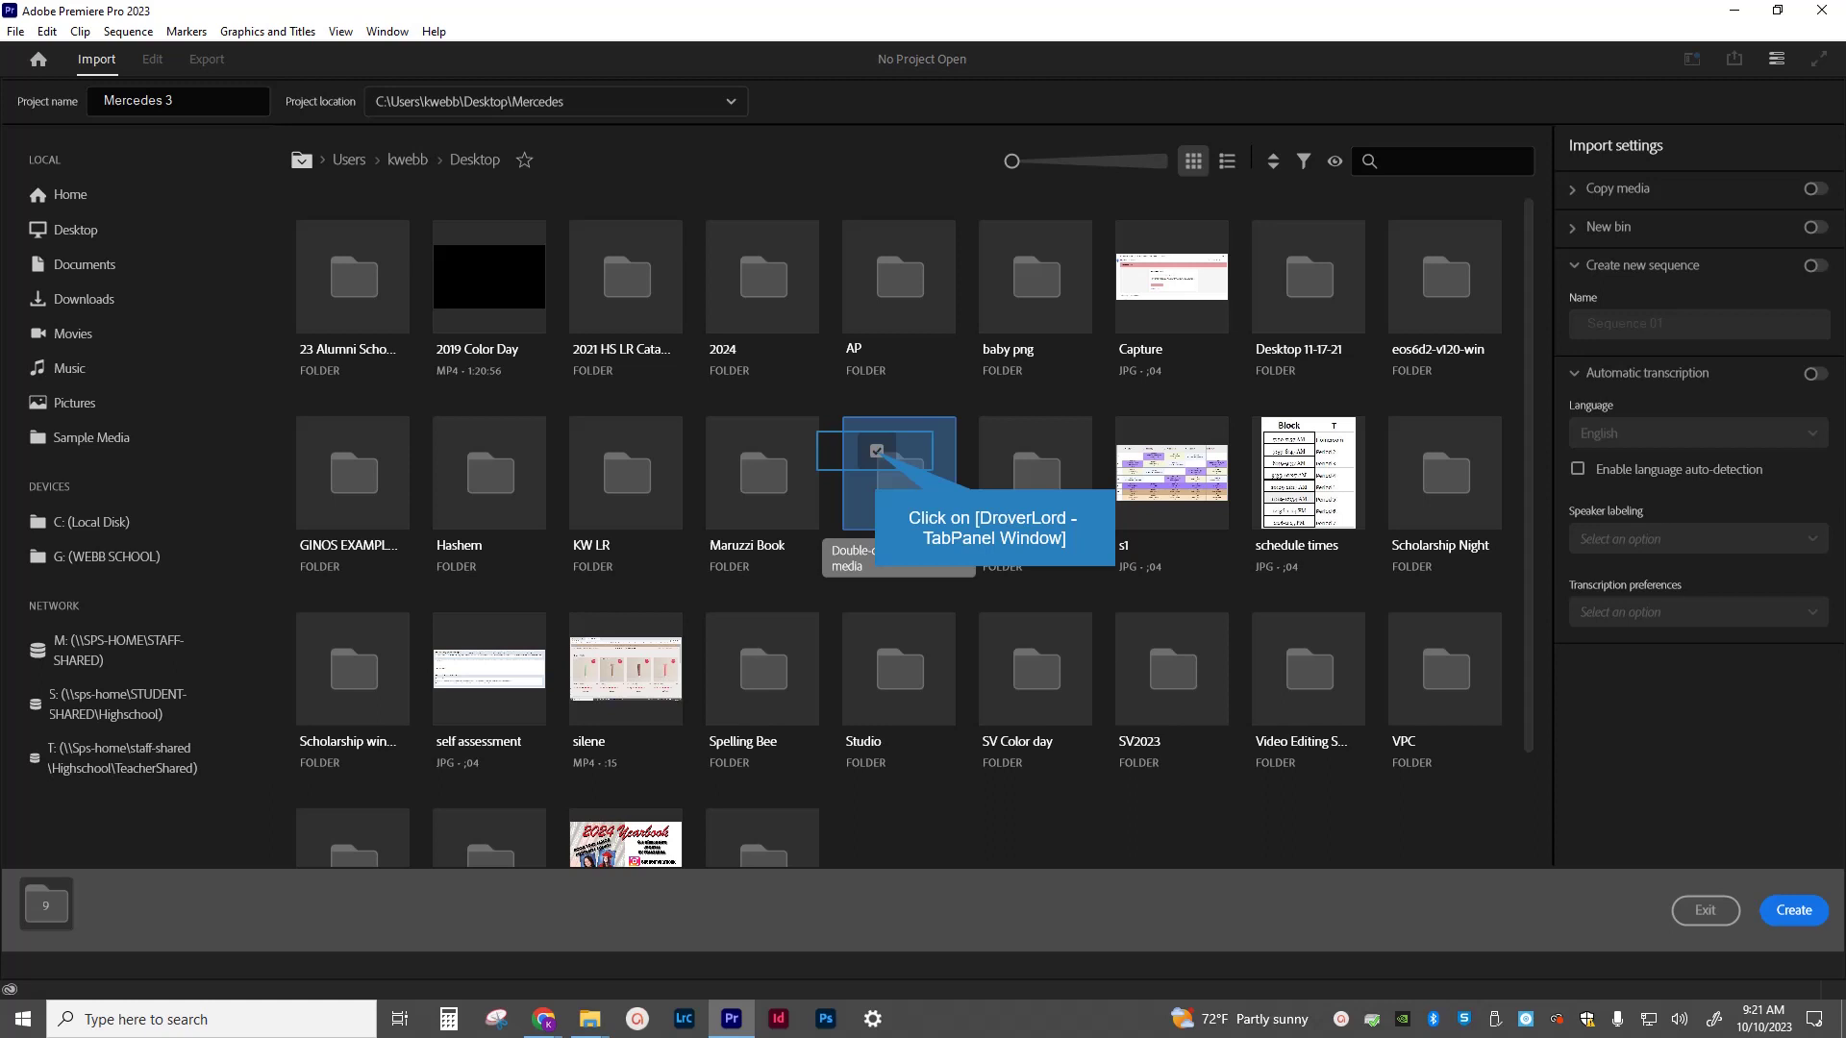
pyautogui.doubleClick(911, 499)
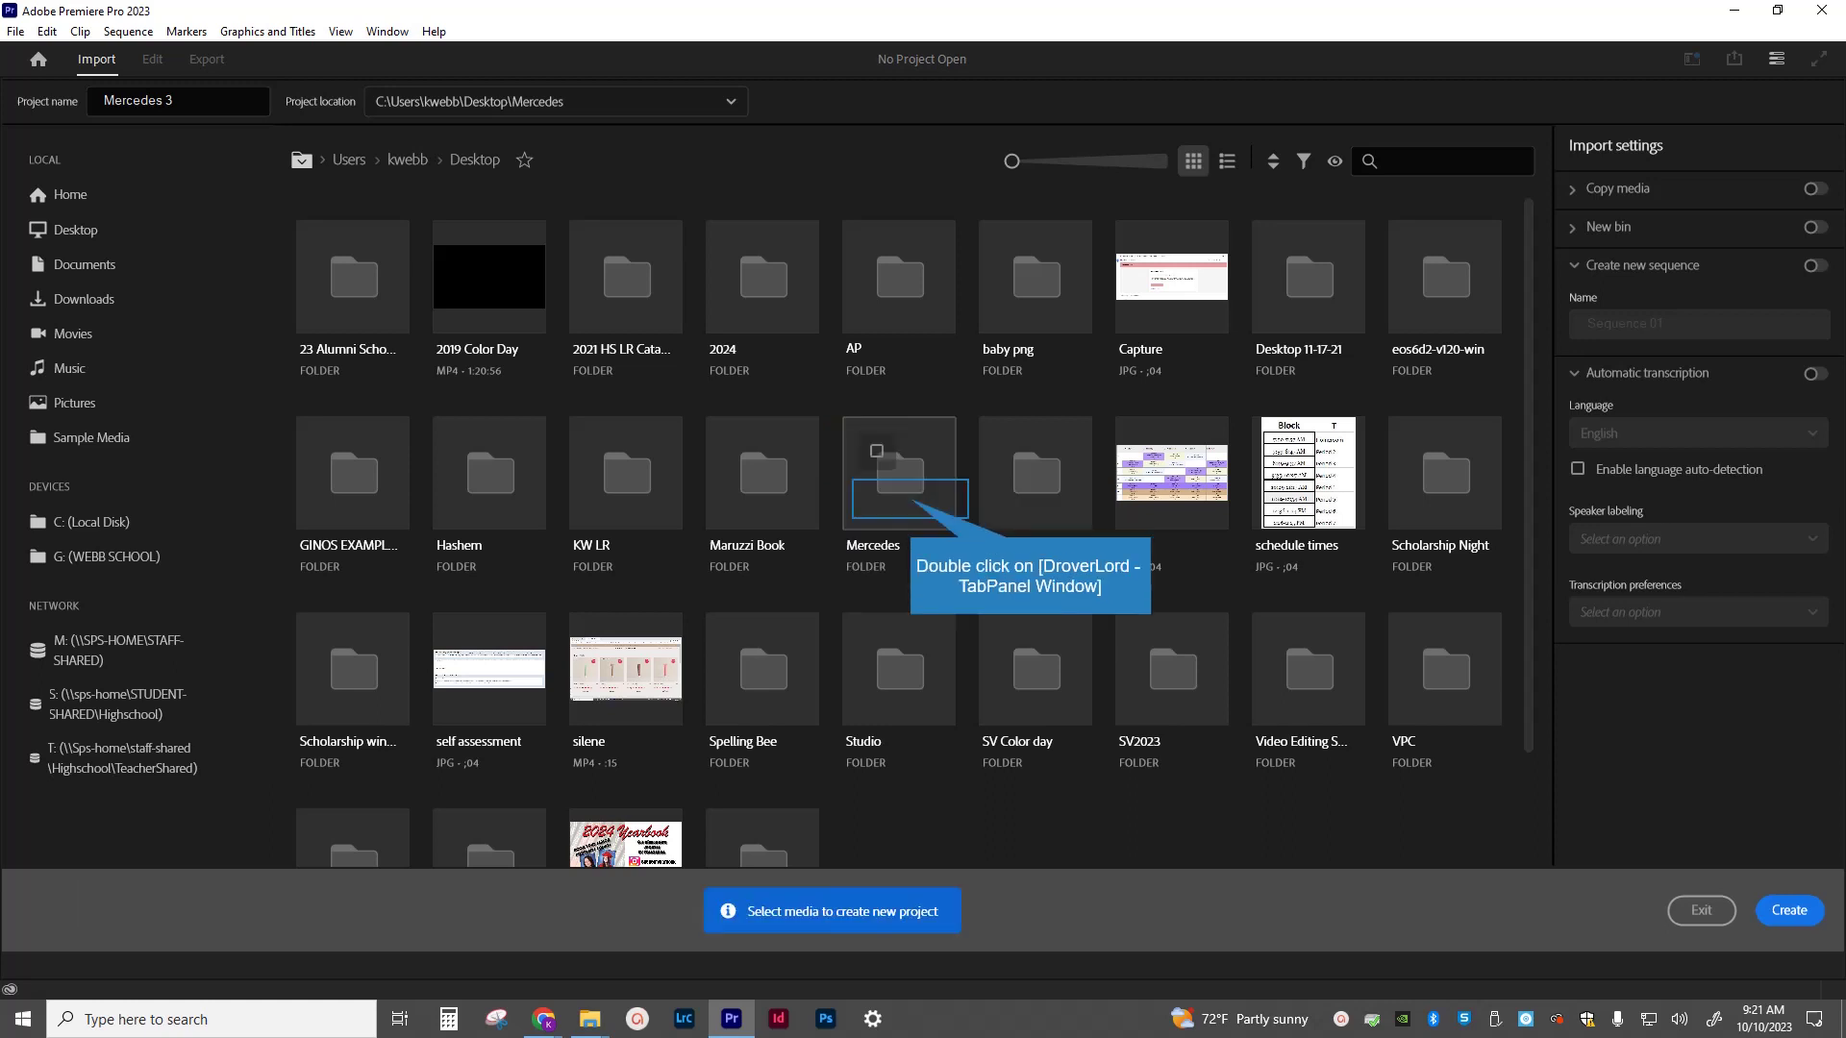
pyautogui.doubleClick(904, 499)
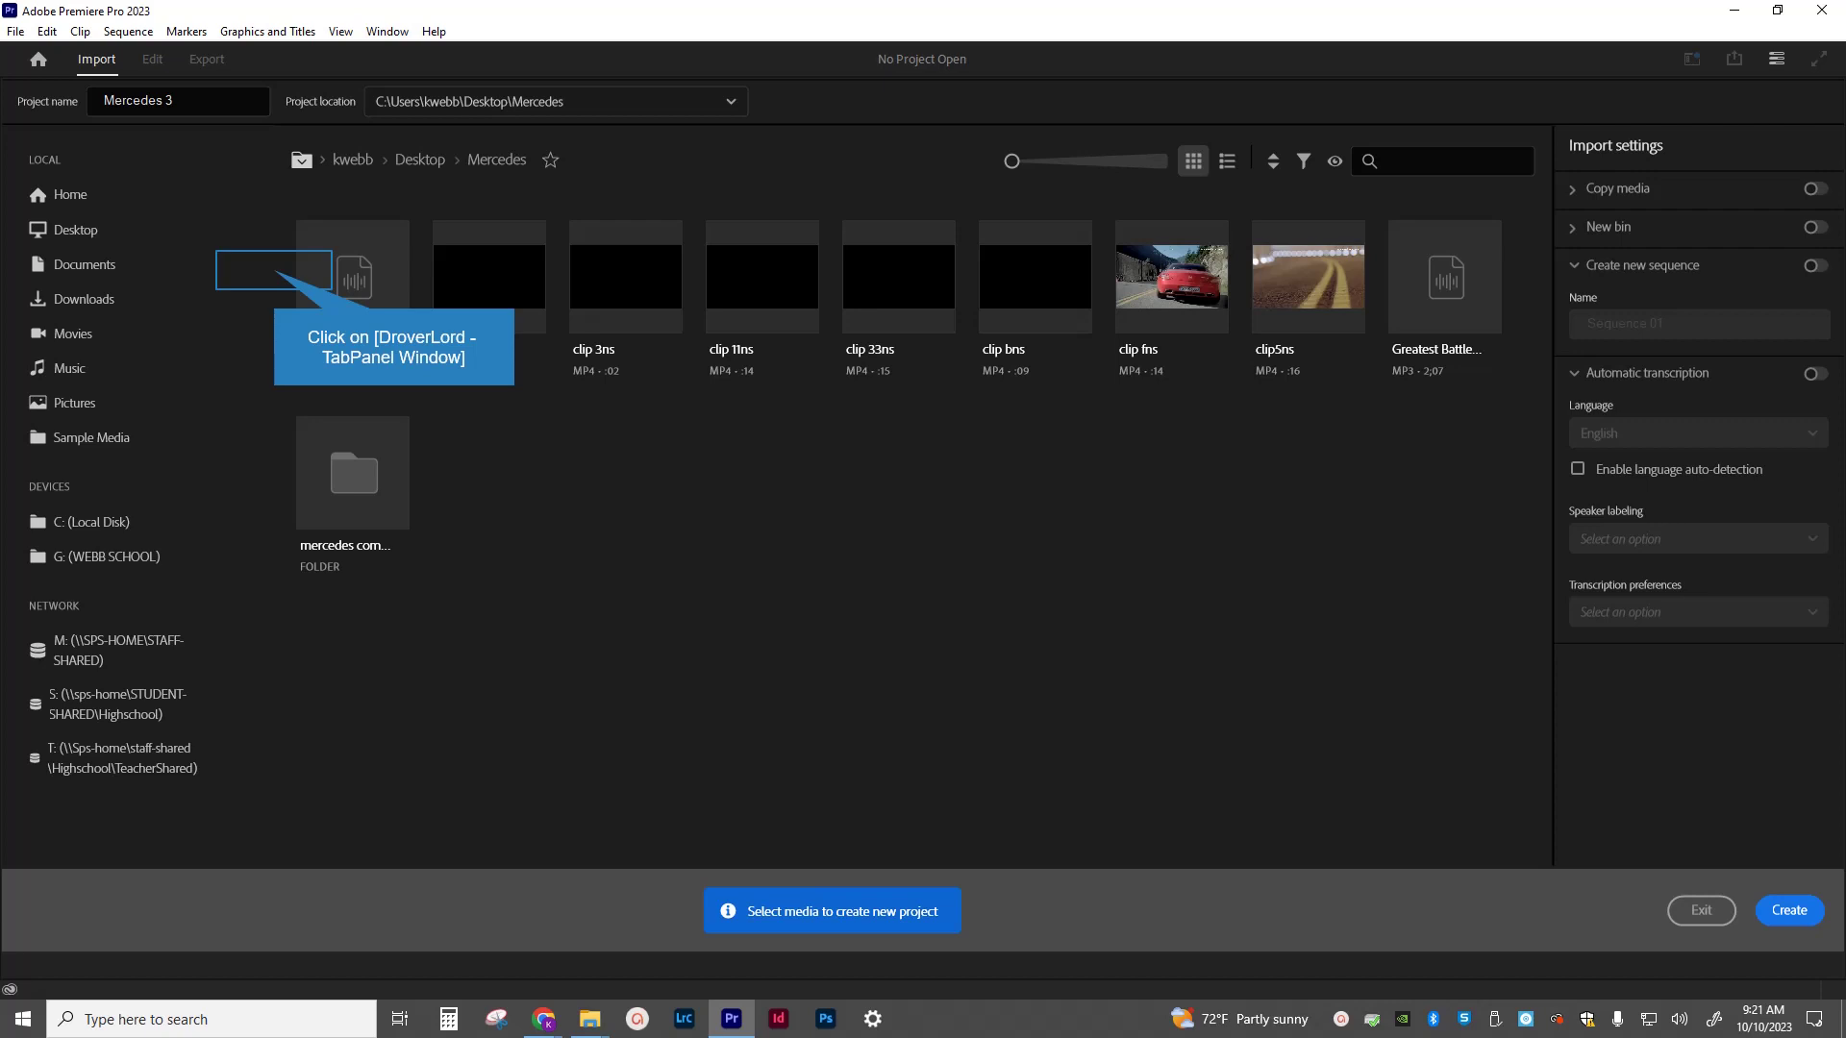
pyautogui.moveTo(275, 274); pyautogui.dragTo(1455, 294)
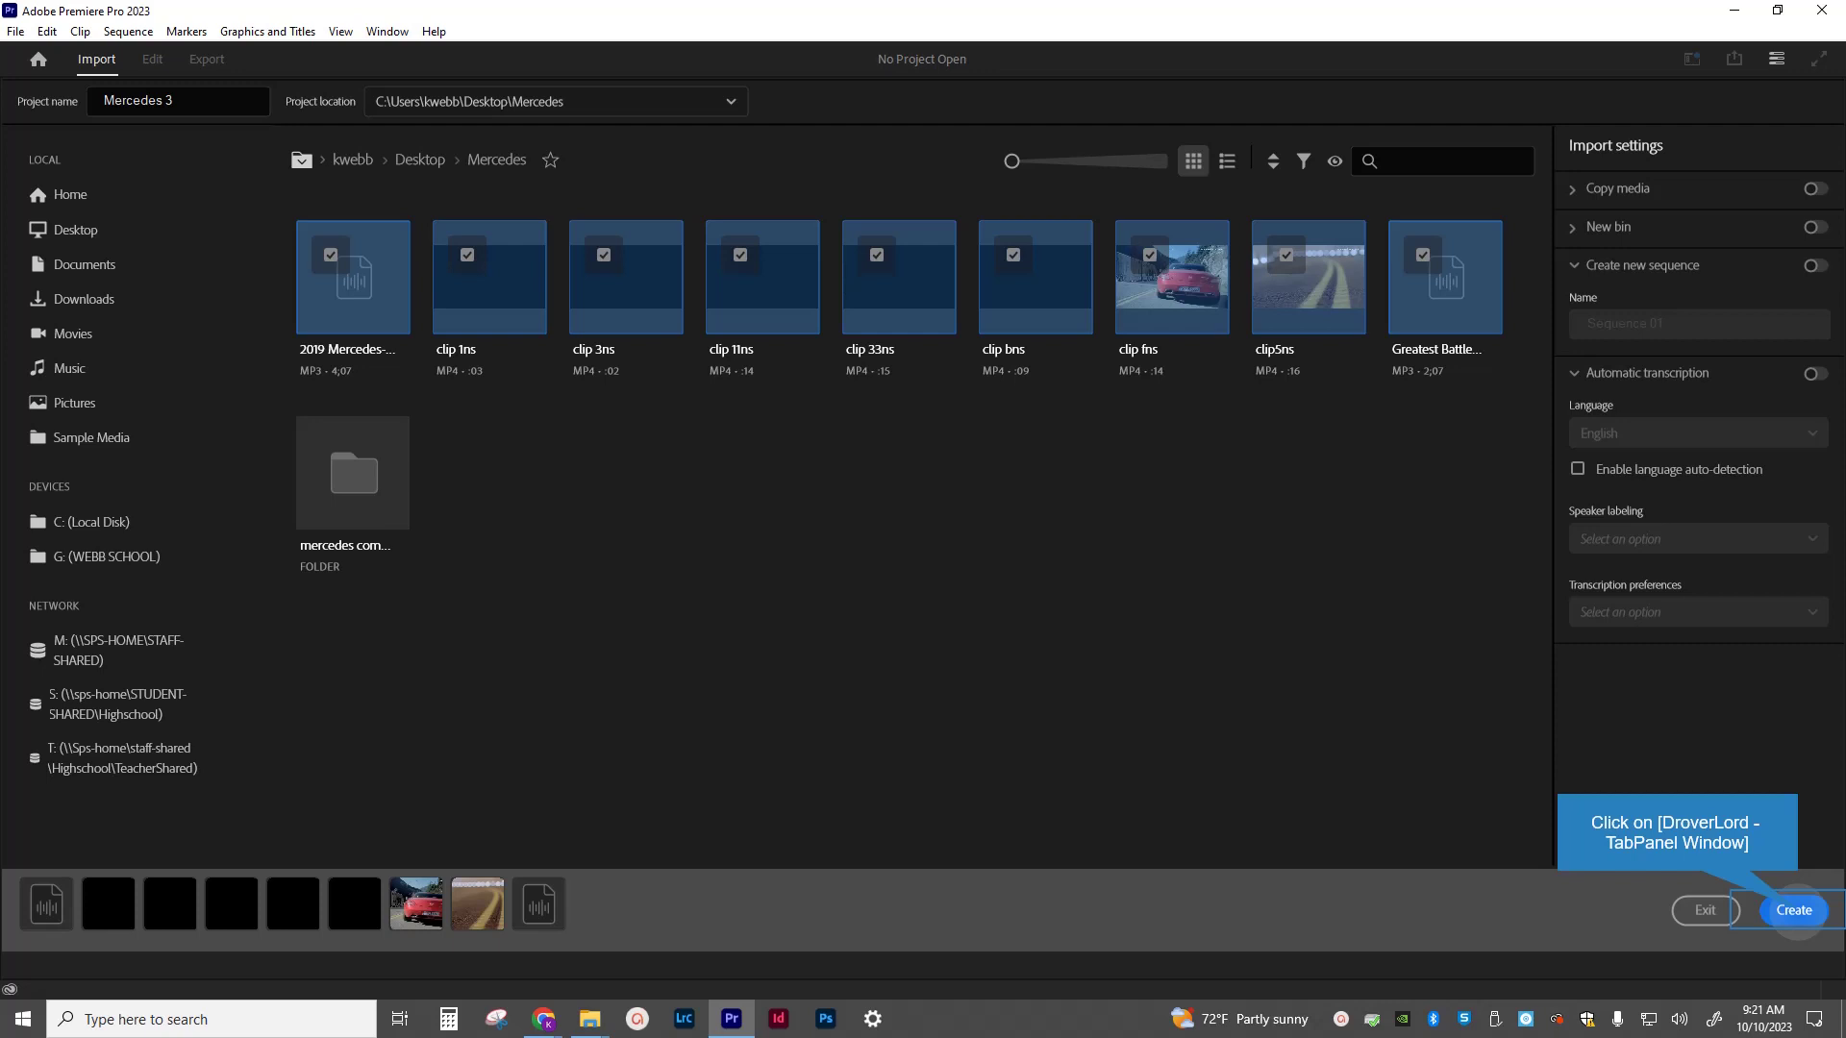
# Create the Mercedes 3 project and make a sequence by dragging clip 1ns.mp4 onto the Timeline.
pyautogui.click(1794, 910)
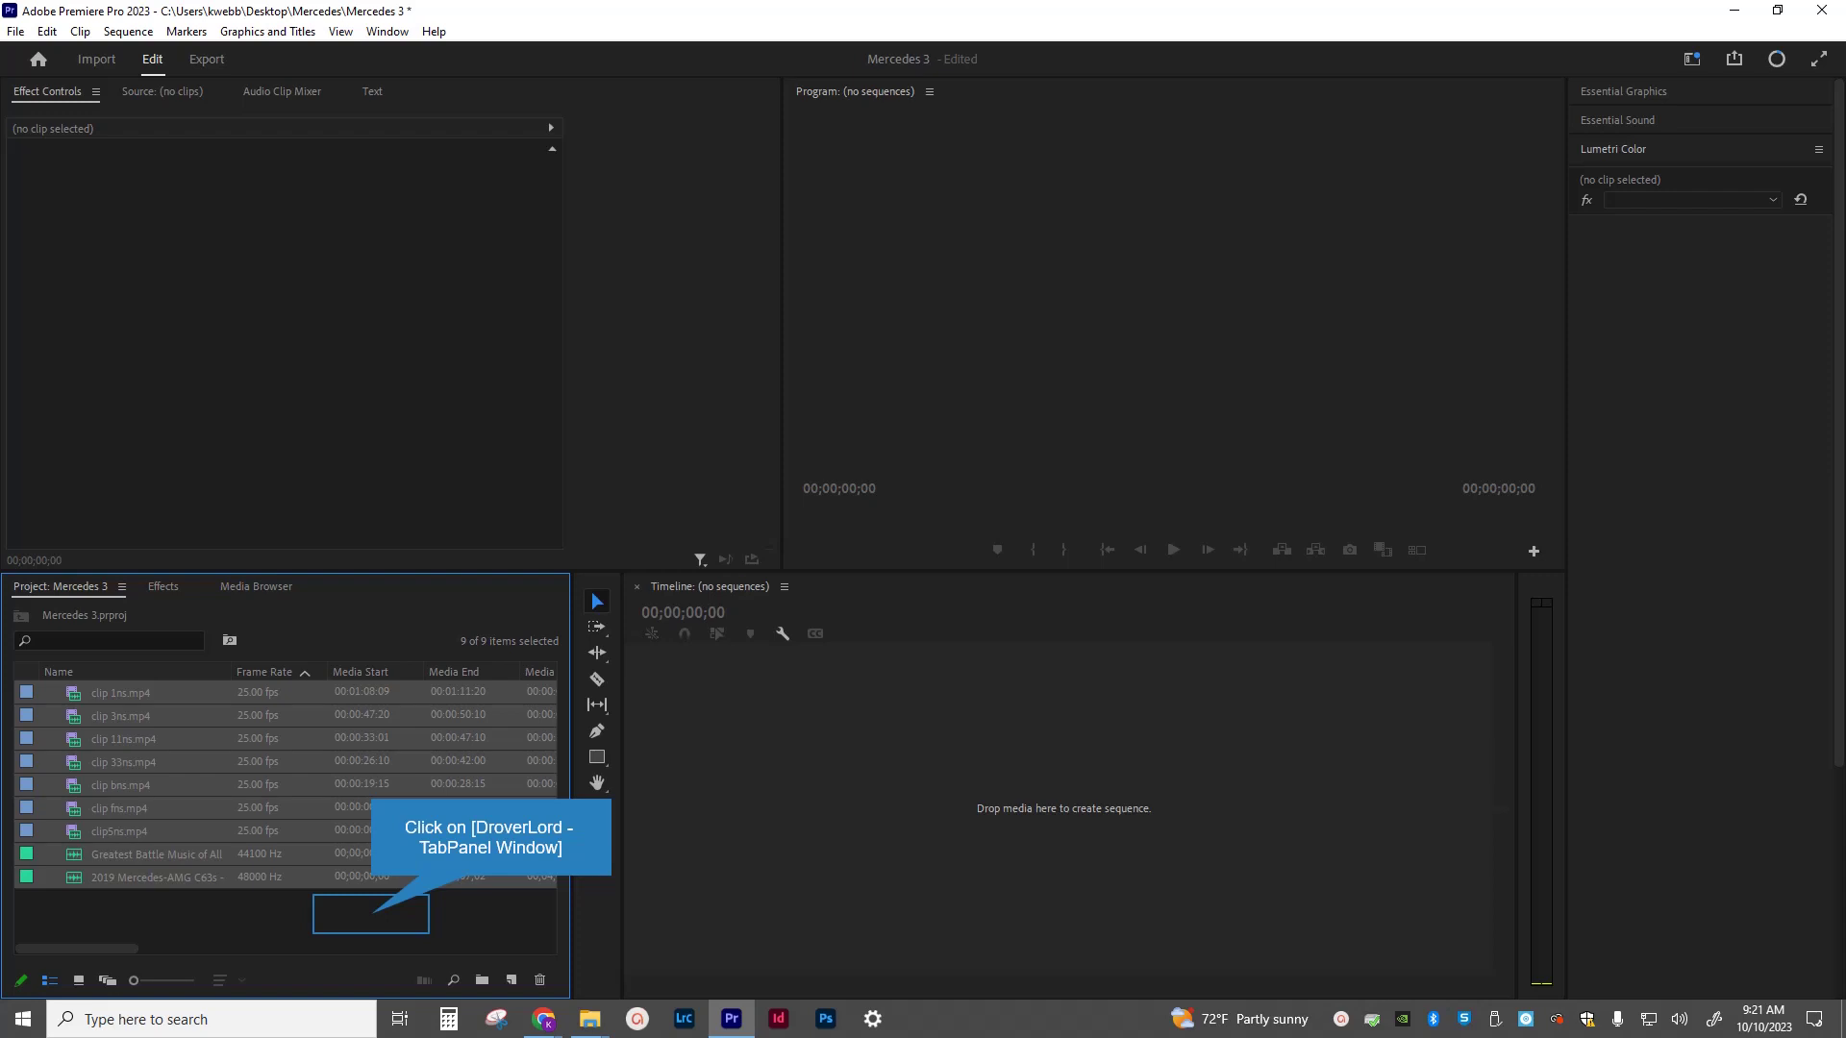
pyautogui.click(371, 913)
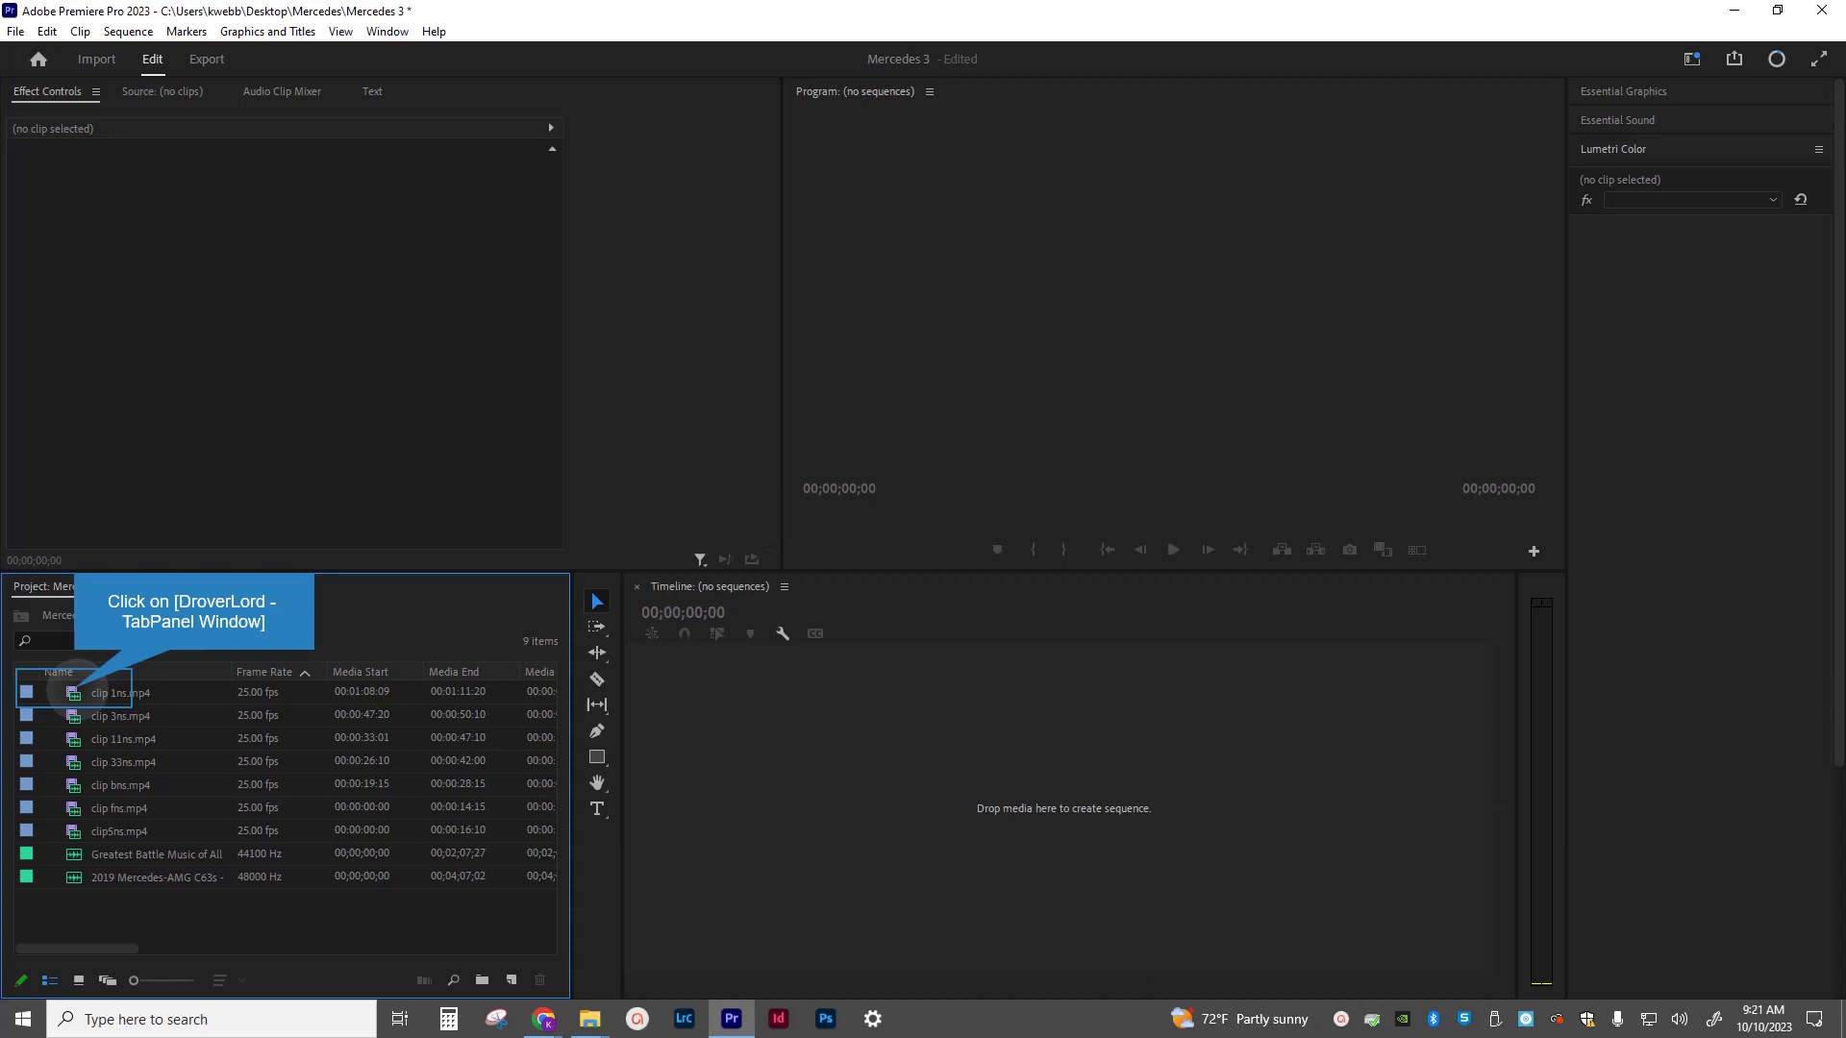
pyautogui.moveTo(72, 692); pyautogui.dragTo(1131, 813)
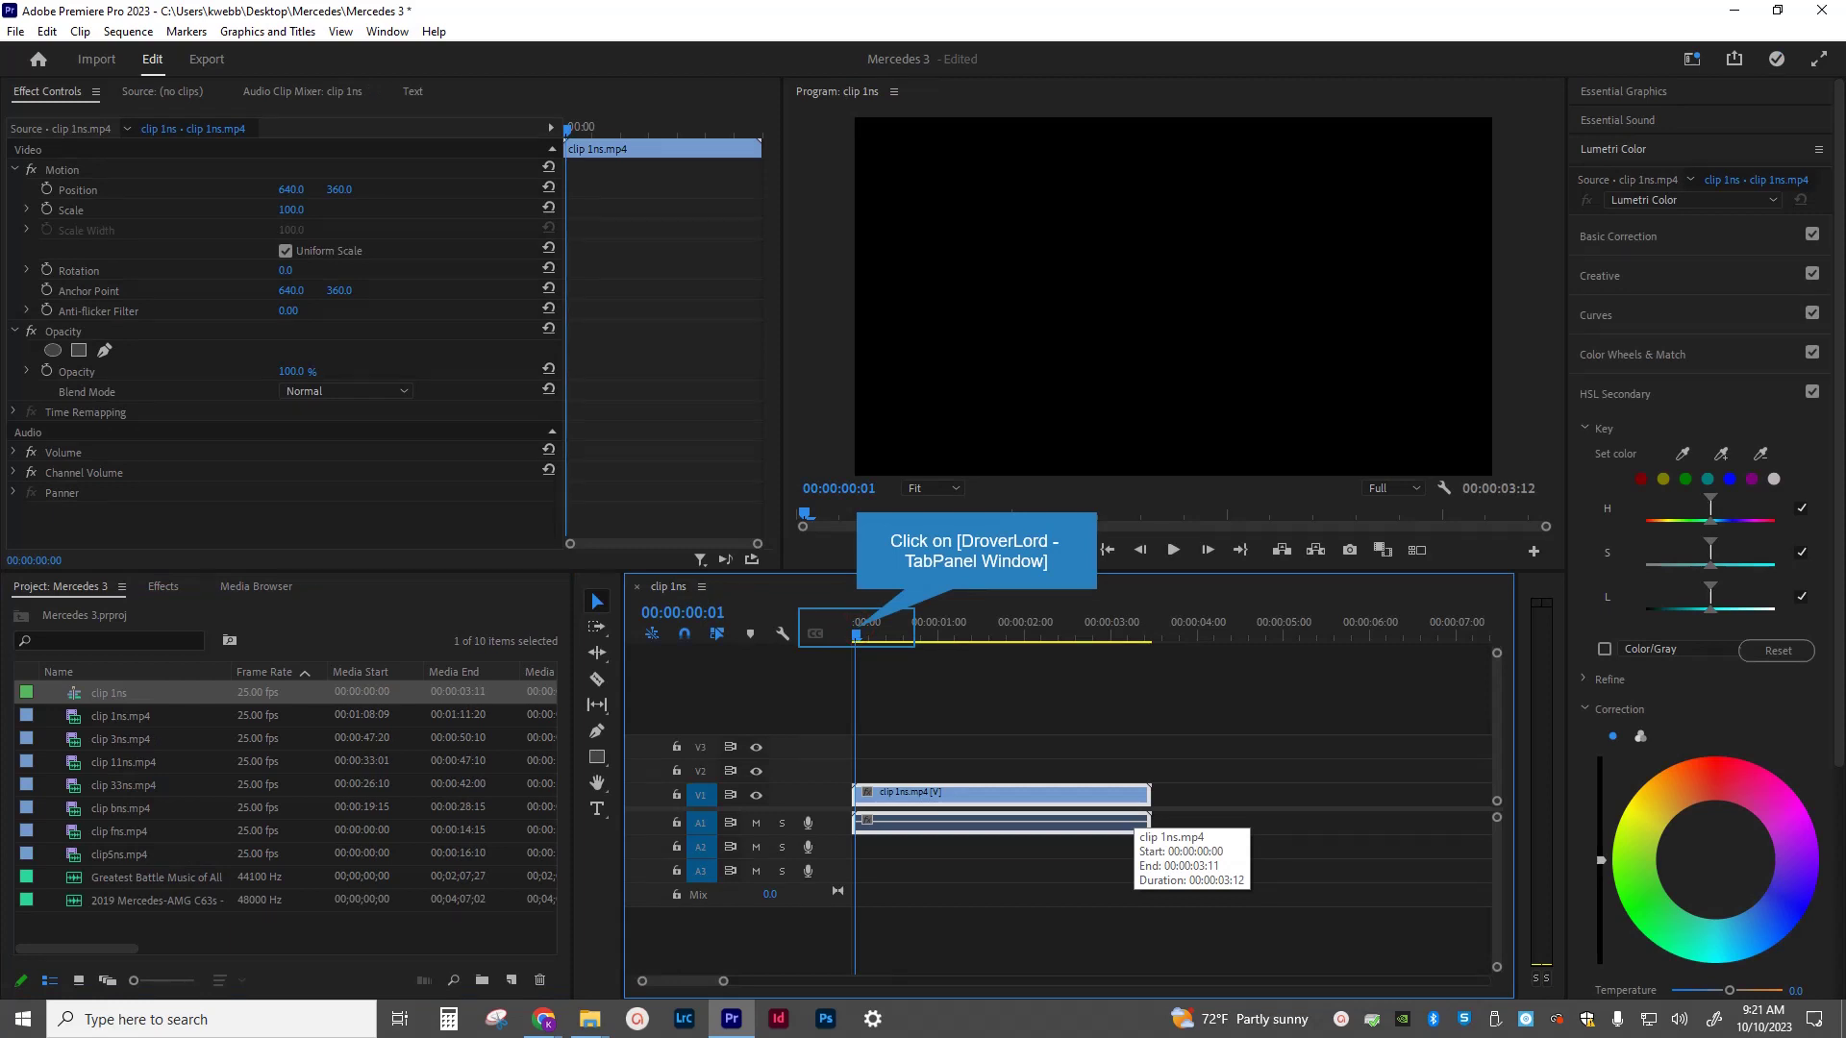
# Delete clip 1ns.mp4 from the clip 1ns sequence's timeline.
pyautogui.click(928, 625)
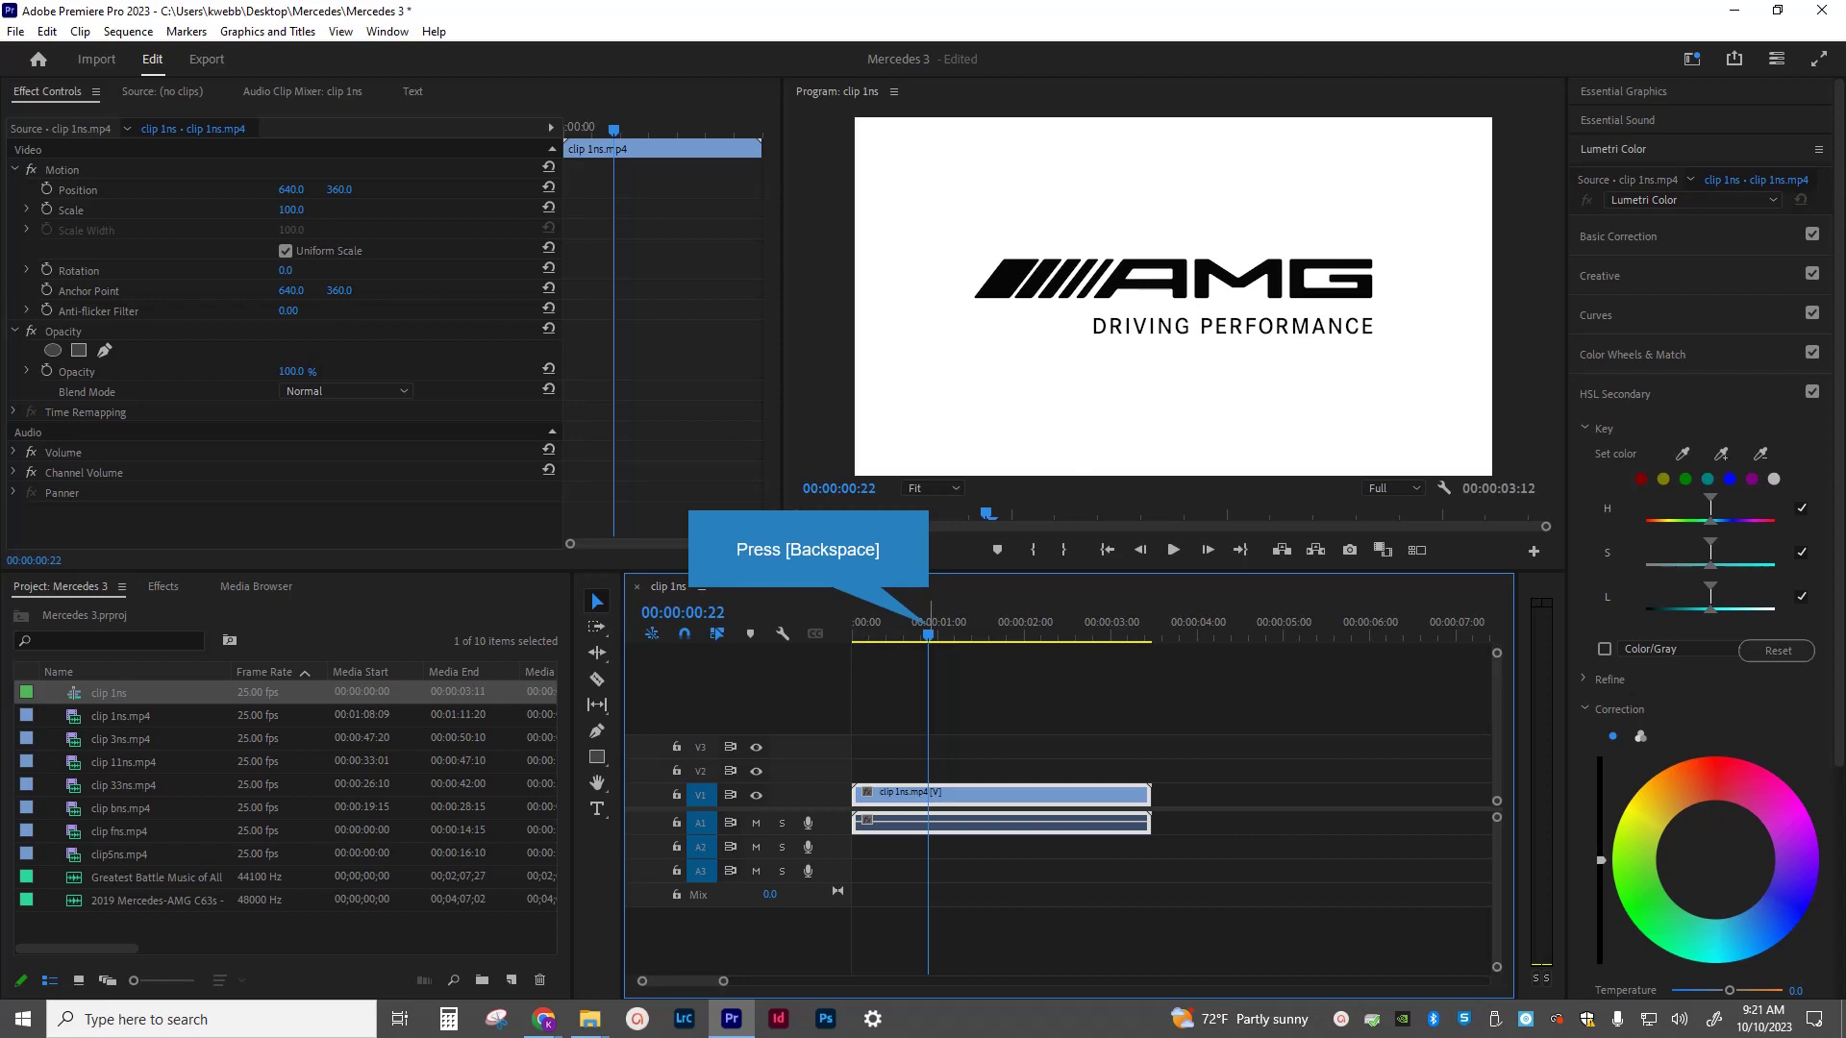
pyautogui.press('BackSpace')
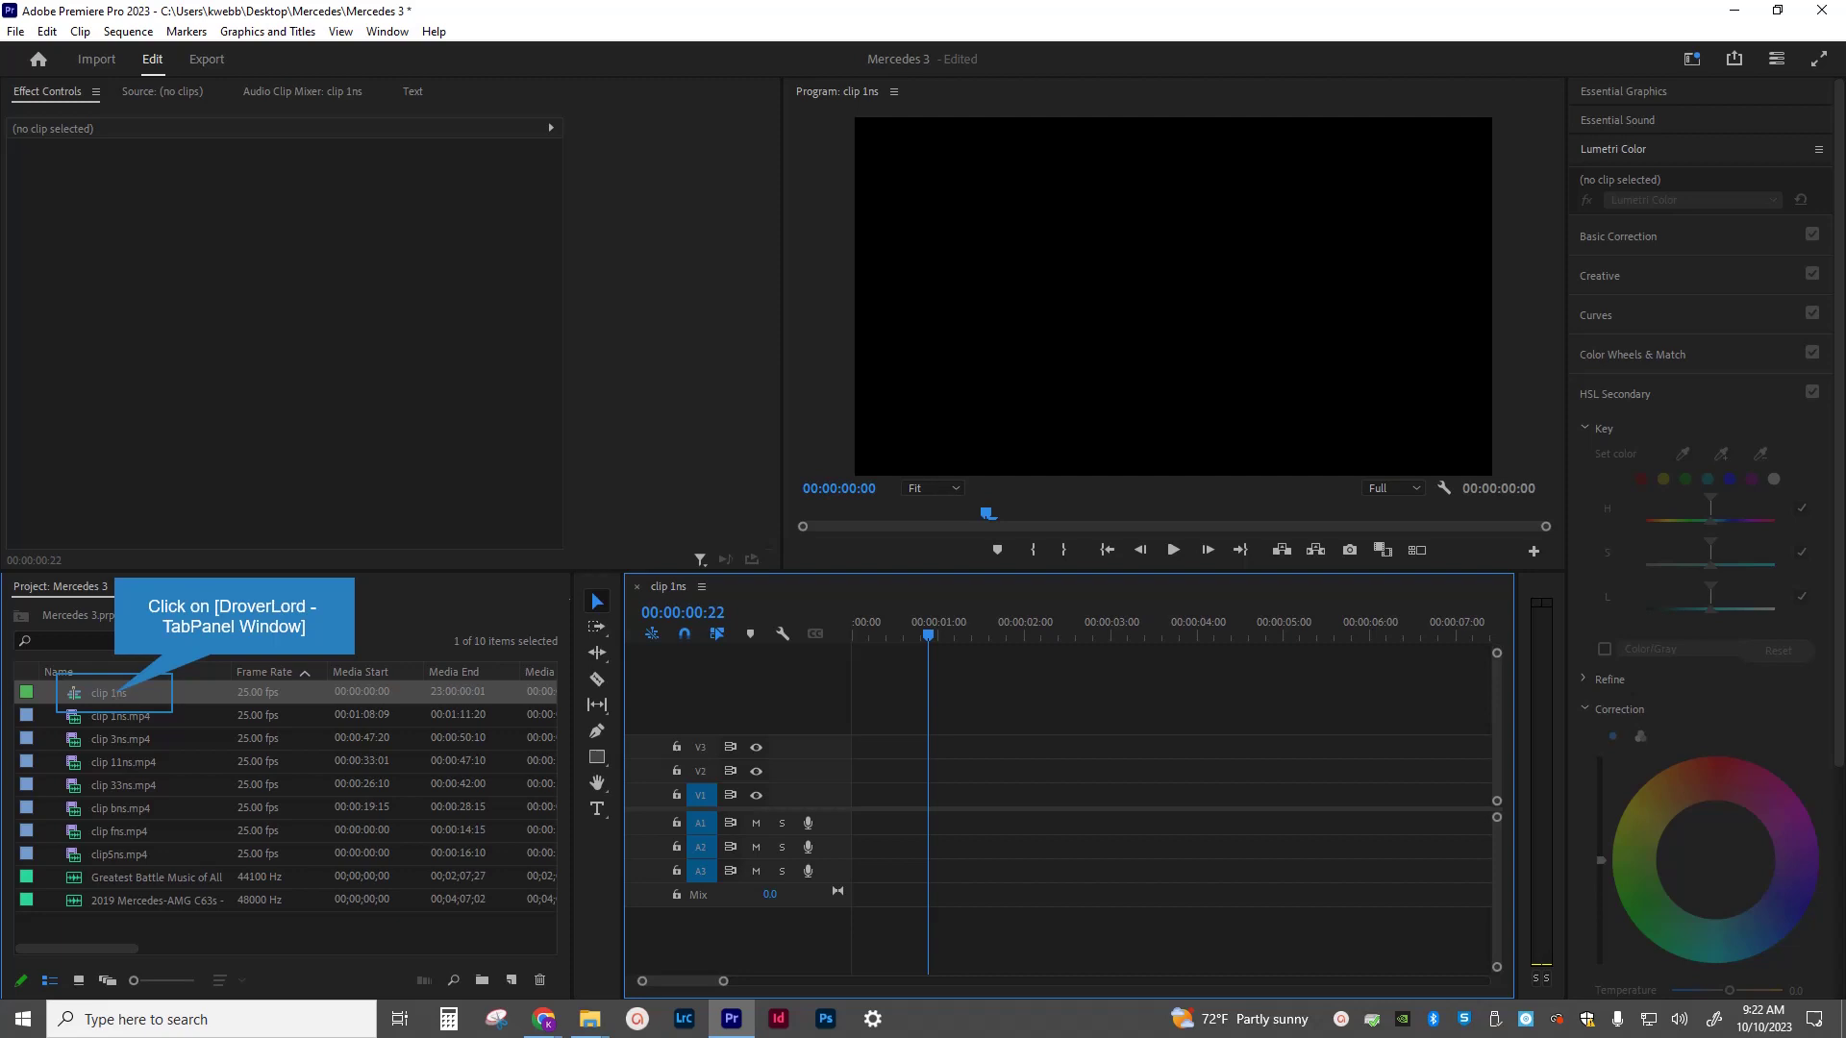
# Rename the clip 1ns sequence in the Project panel to 'Mercedes 3'.
pyautogui.click(117, 692)
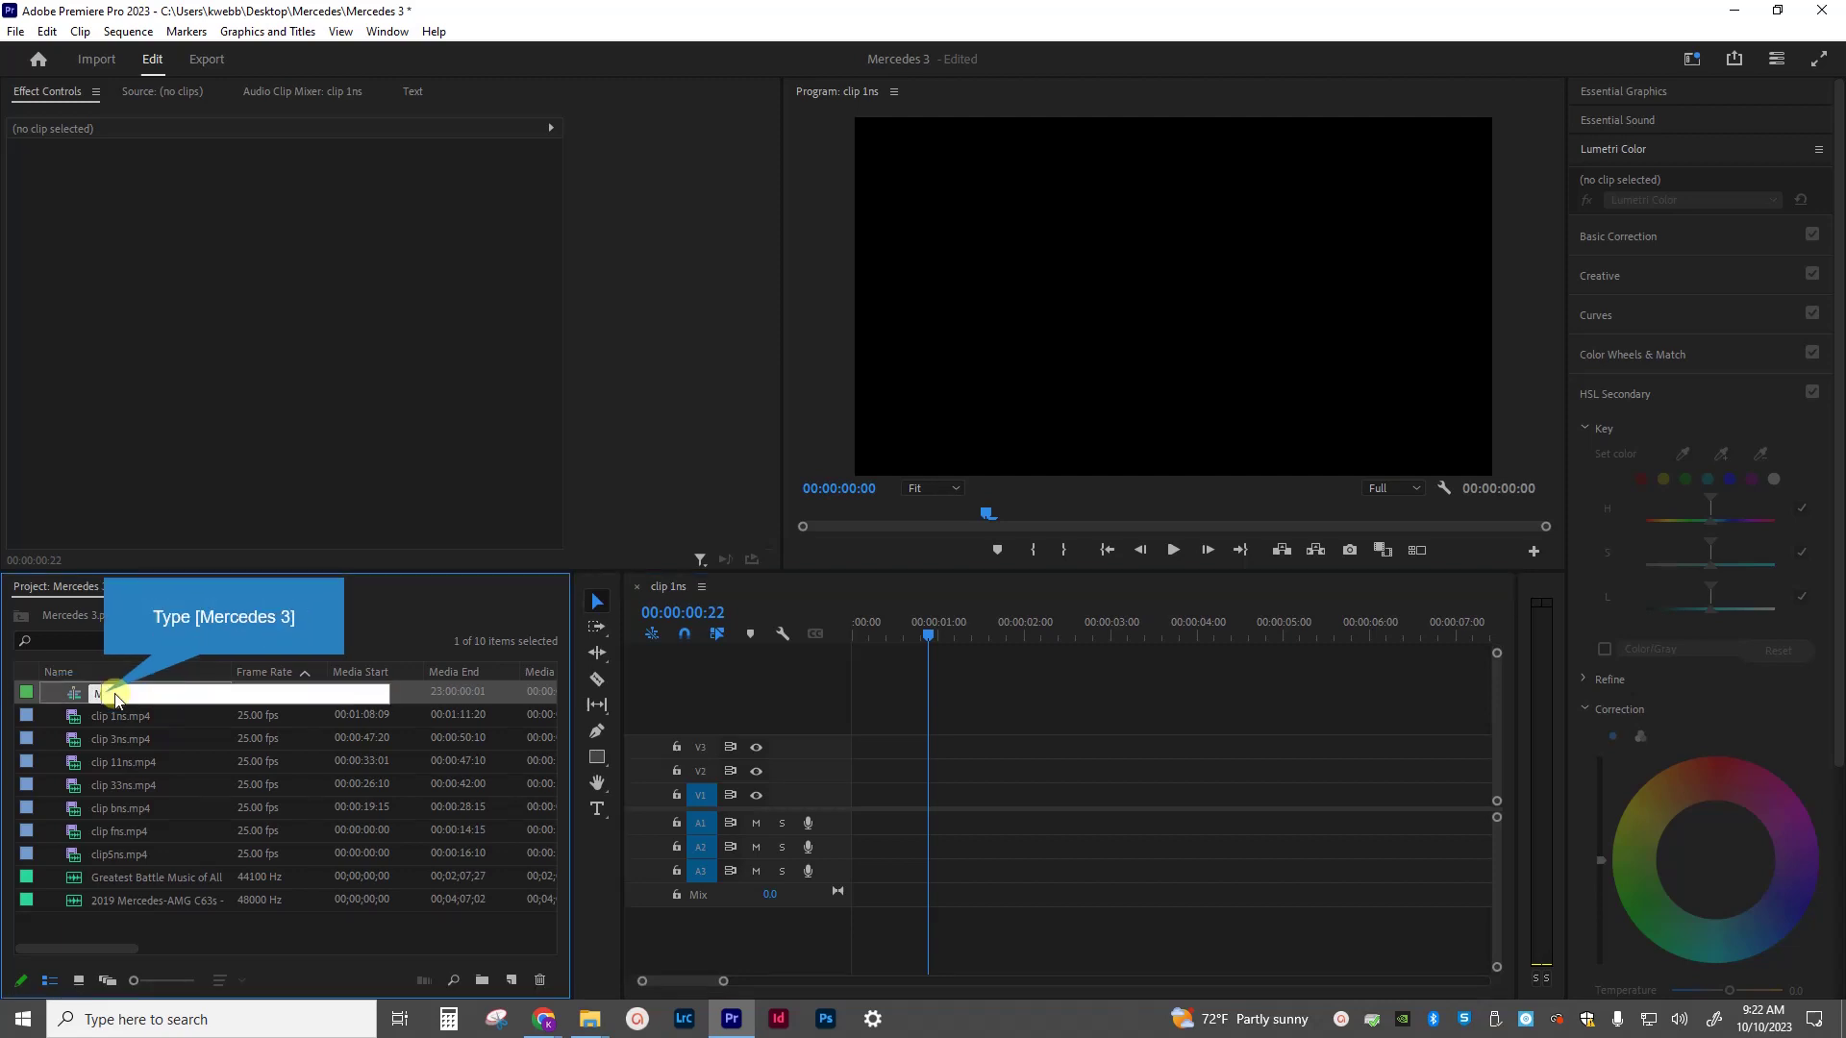
pyautogui.write('Mercedes 3')
pyautogui.press('Return')
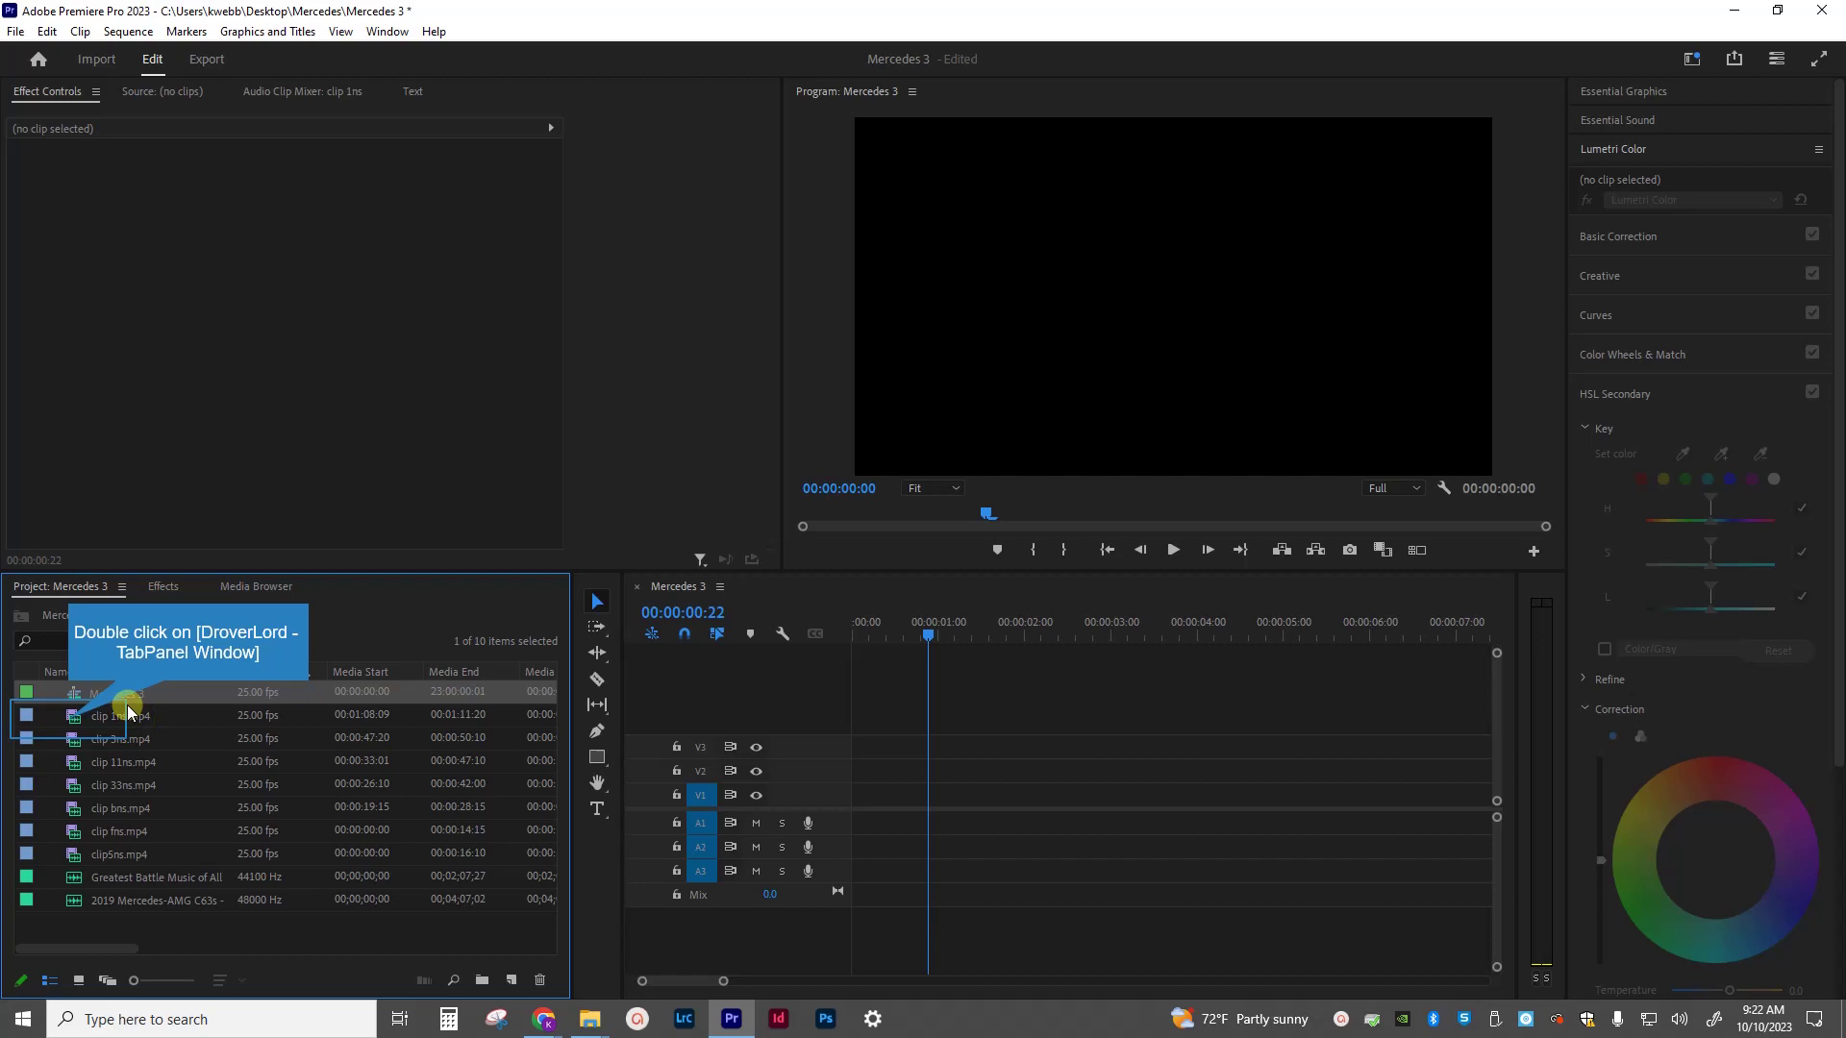
# Play clip 1ns.mp4 in the Source monitor, then load clip 3ns.mp4 there.
pyautogui.doubleClick(70, 723)
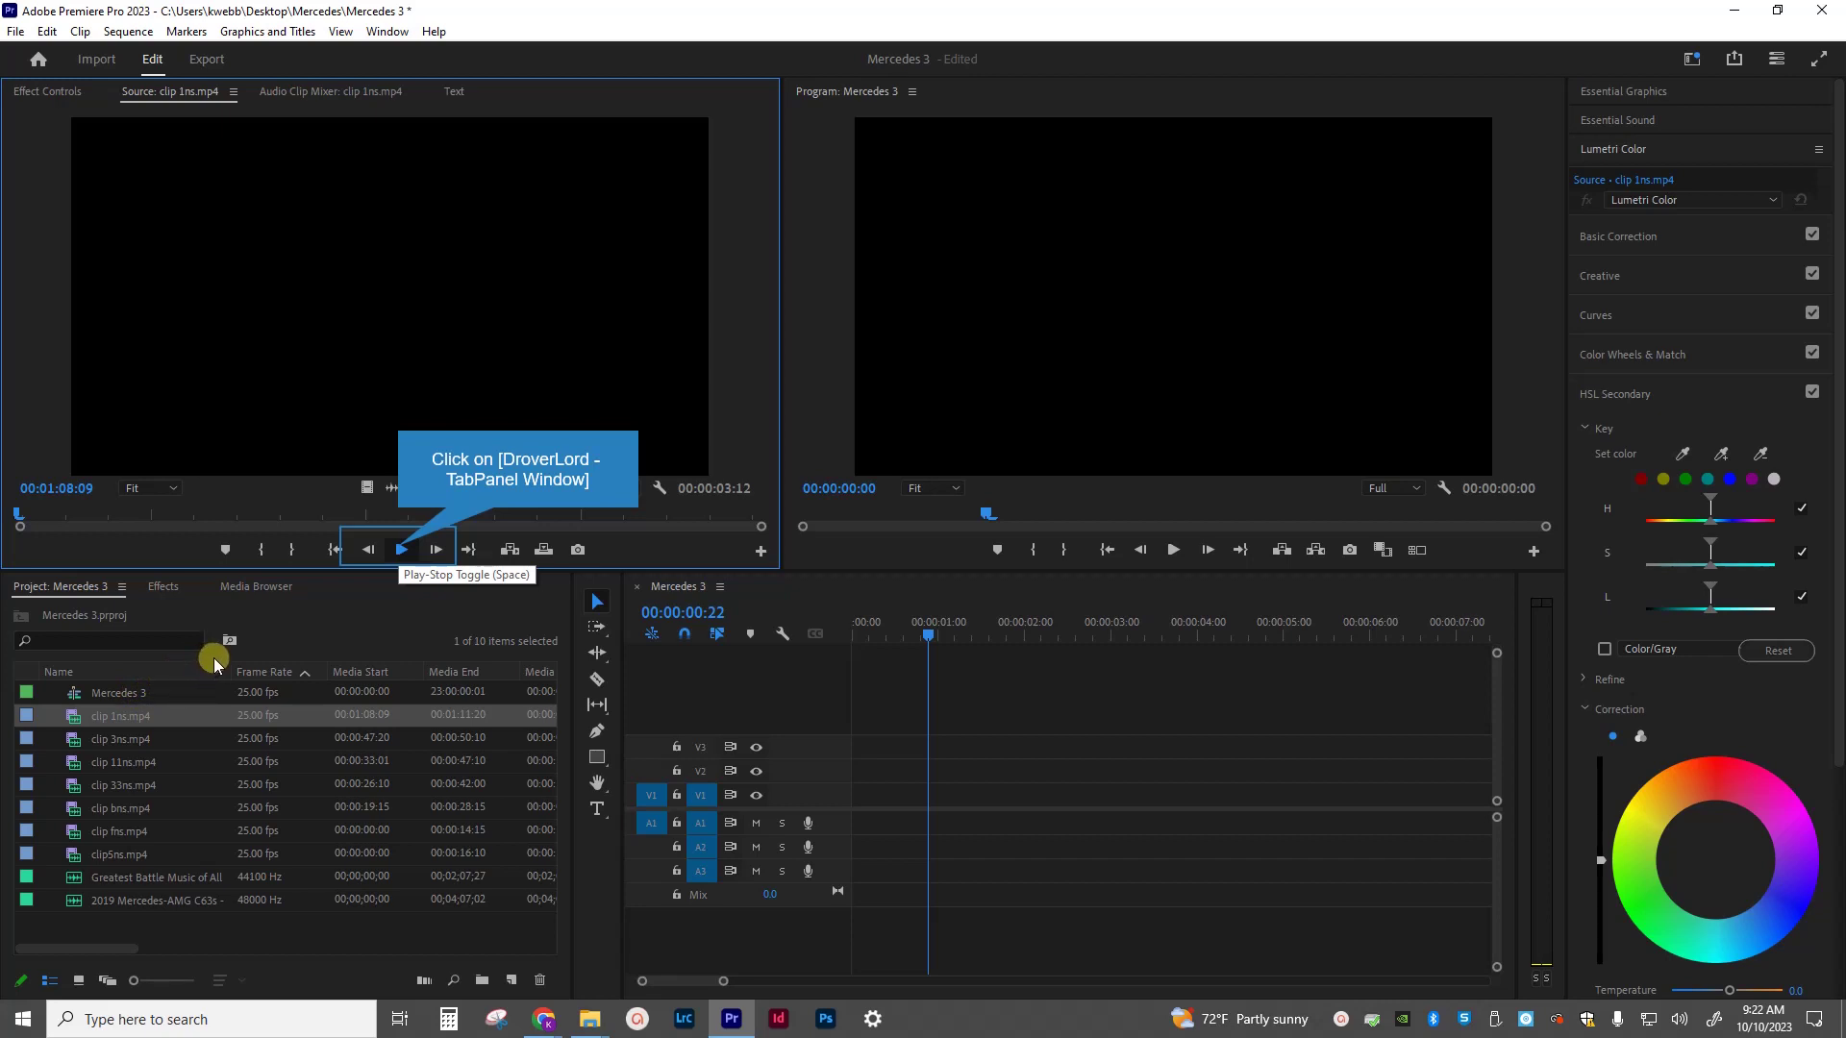
pyautogui.click(401, 551)
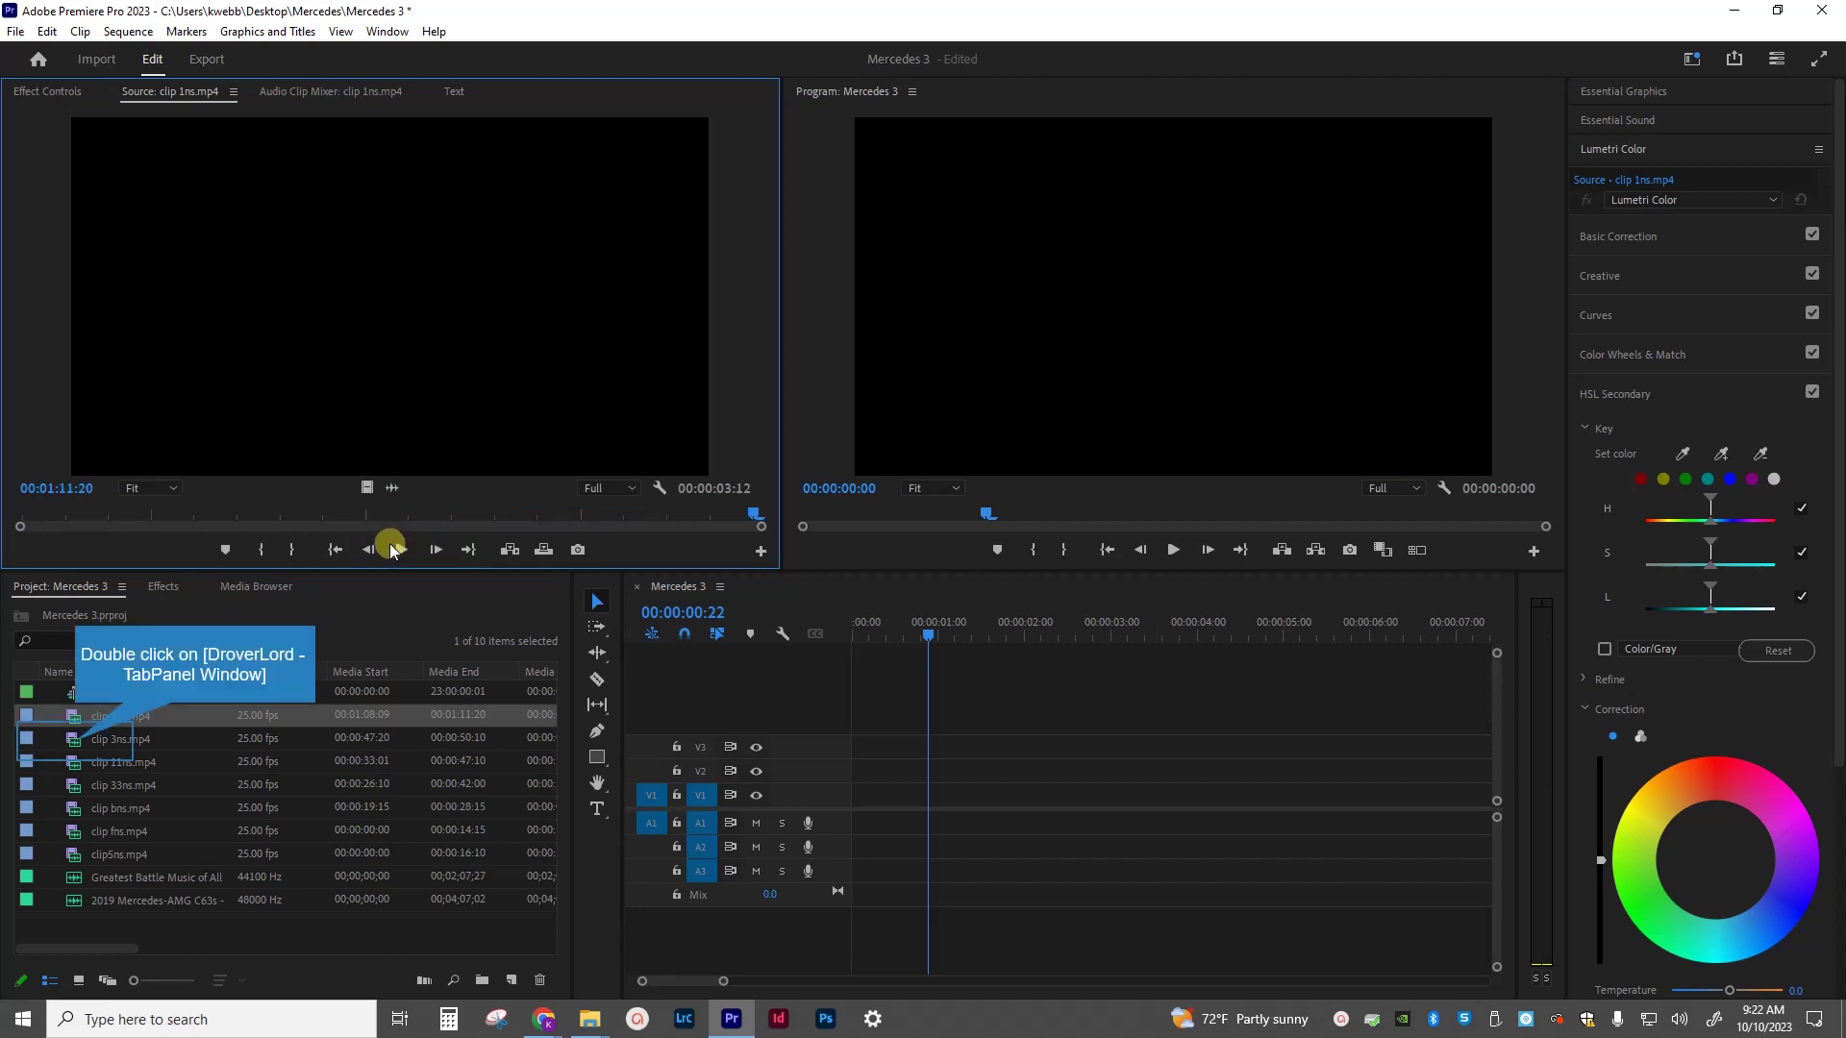
pyautogui.doubleClick(77, 745)
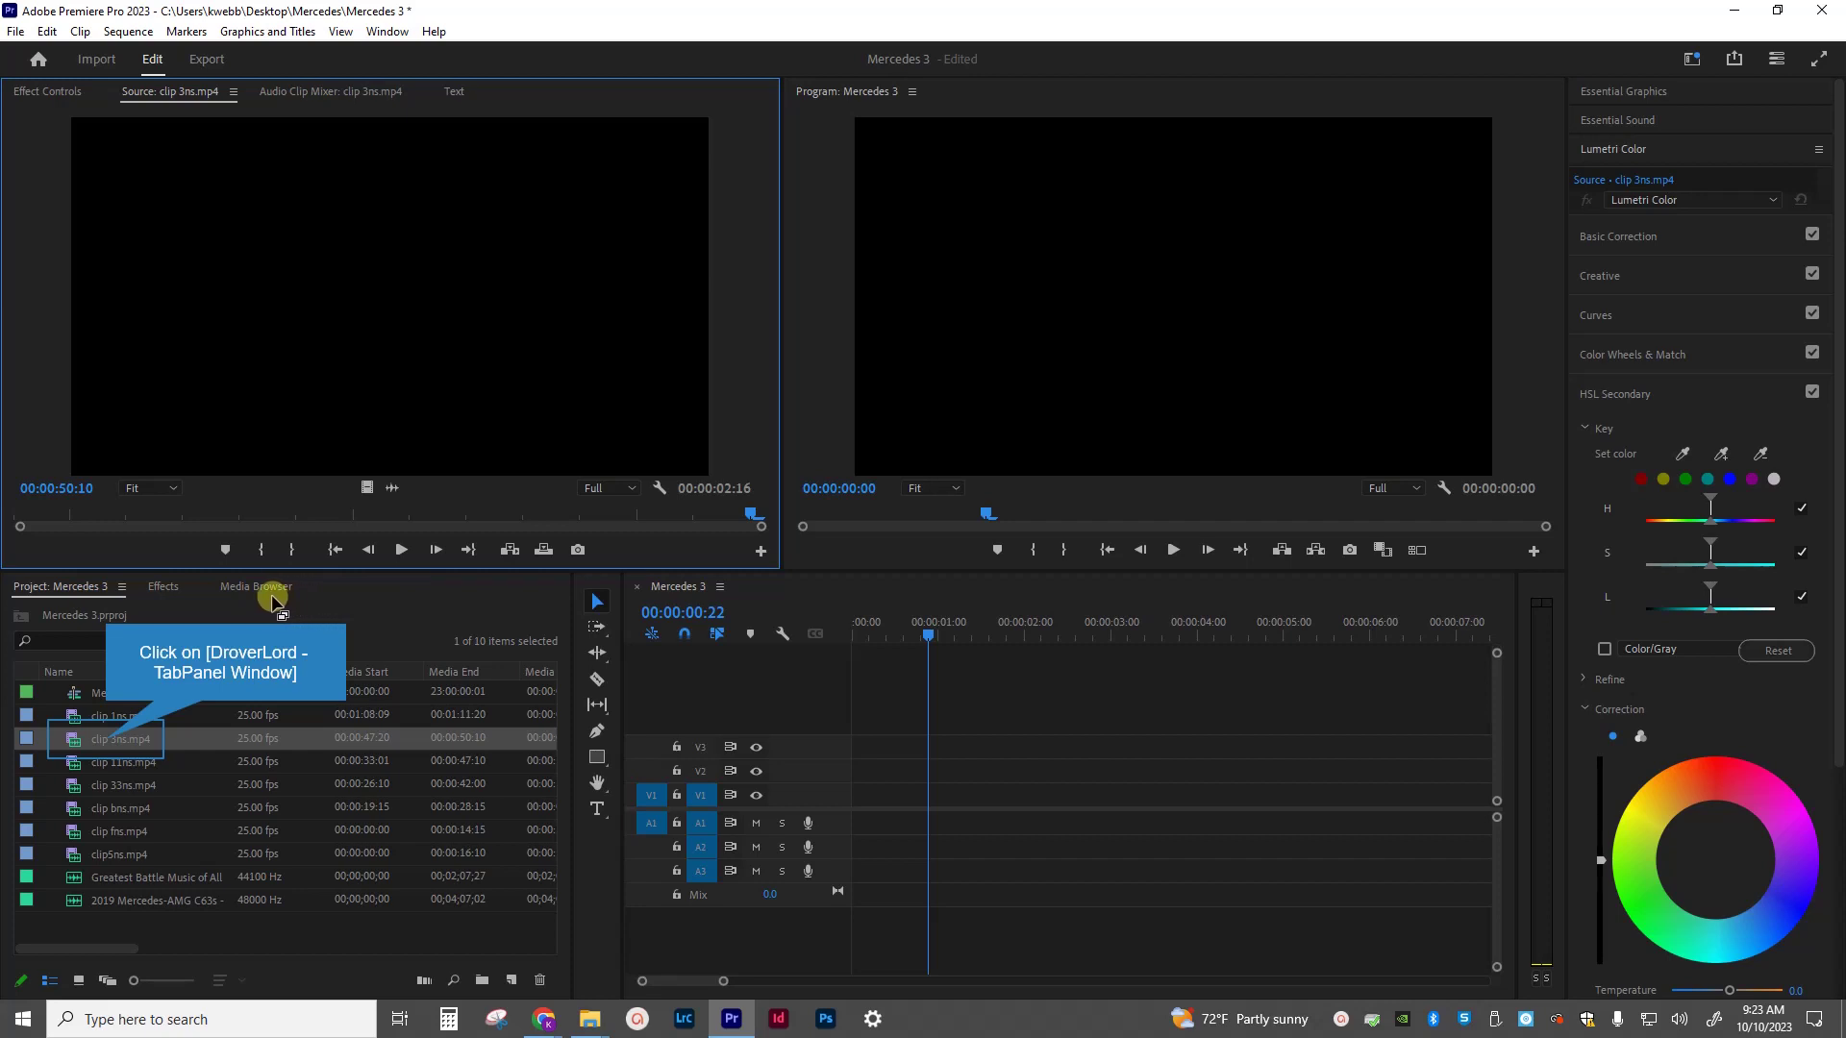
# Start renaming clip 3ns.mp4 in the Project panel, typing a new name beginning with 80.
pyautogui.click(106, 740)
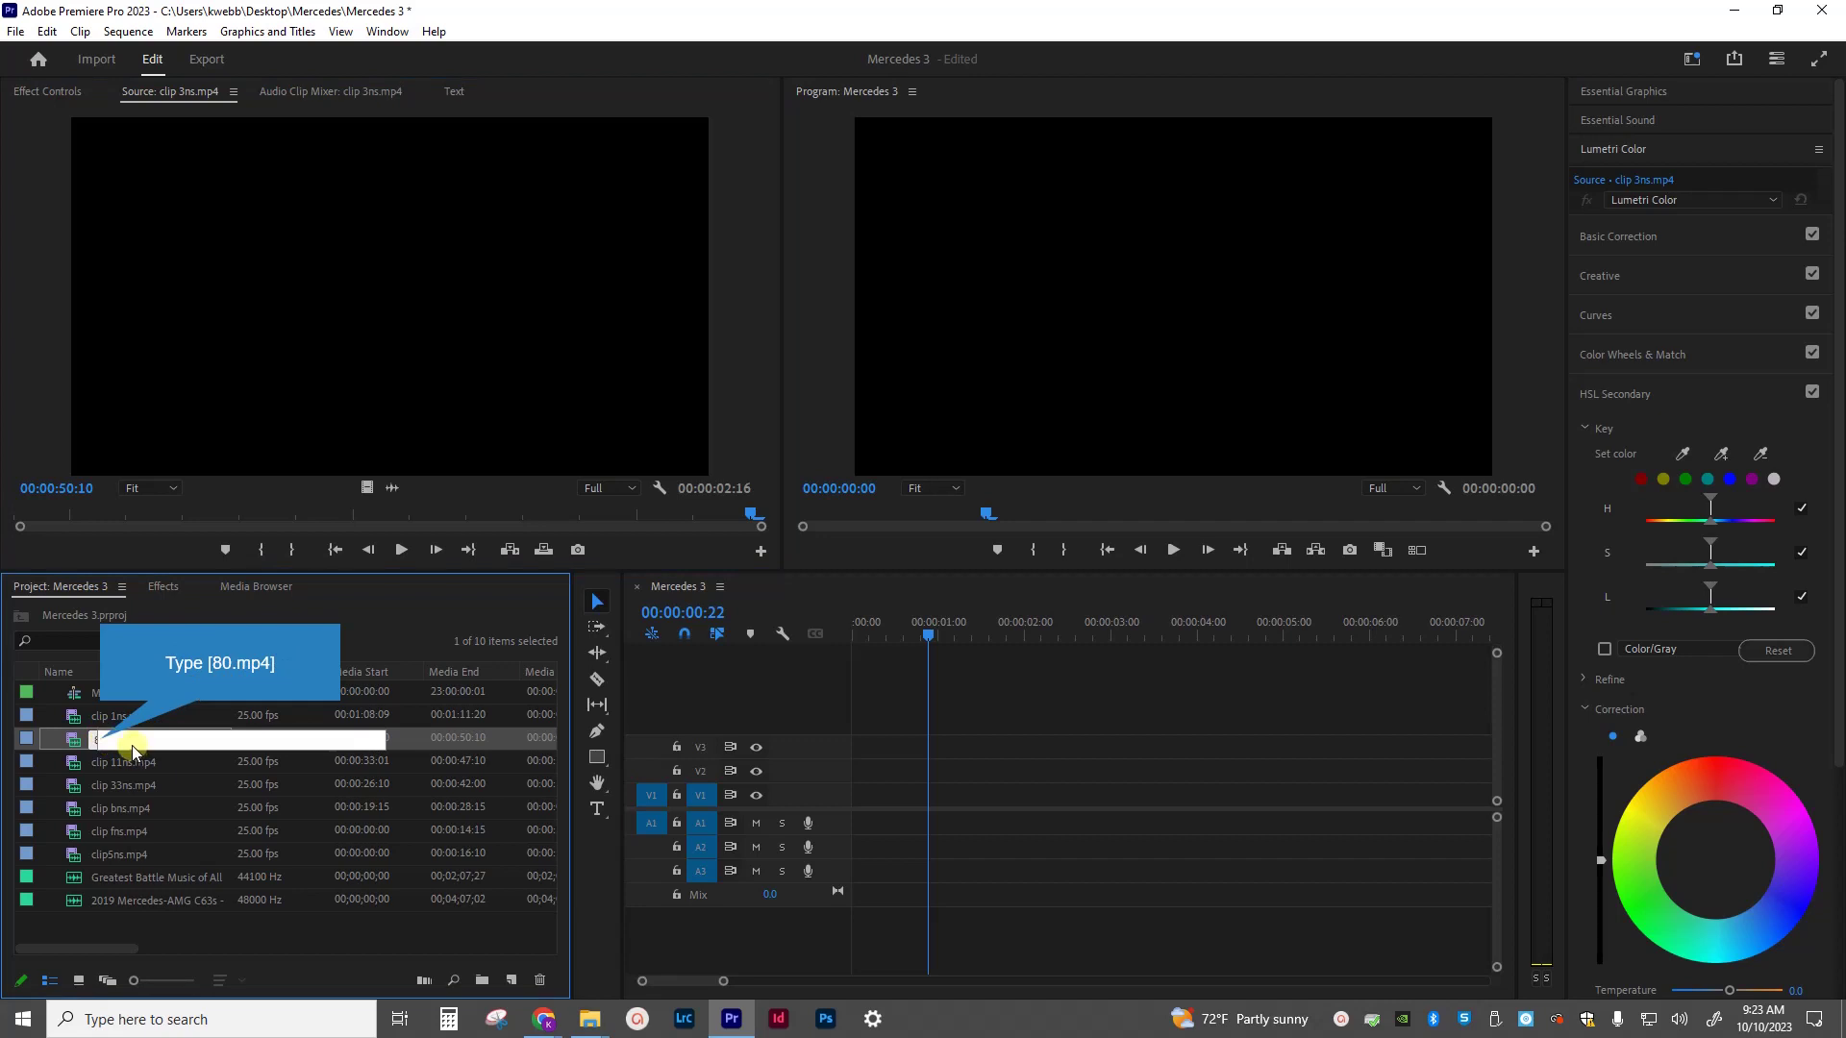
pyautogui.write('8')
pyautogui.write('0')
pyautogui.write('0')
pyautogui.write('m')
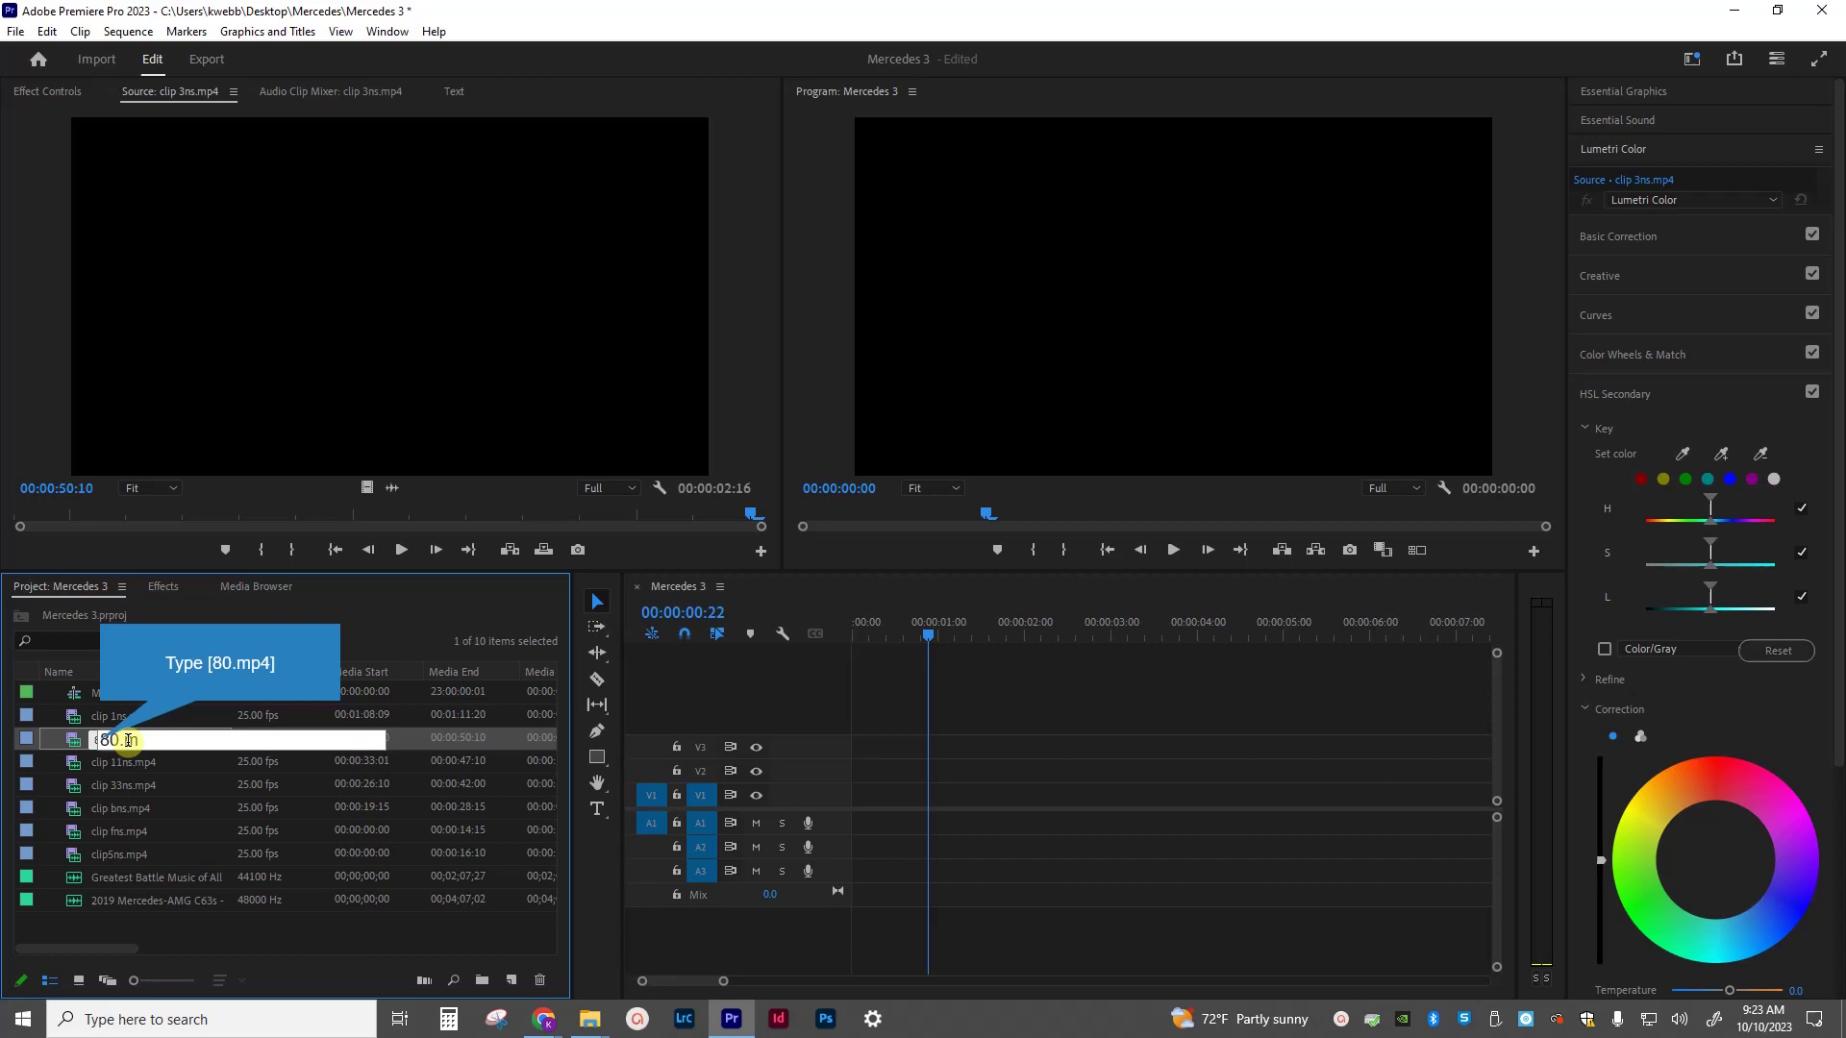